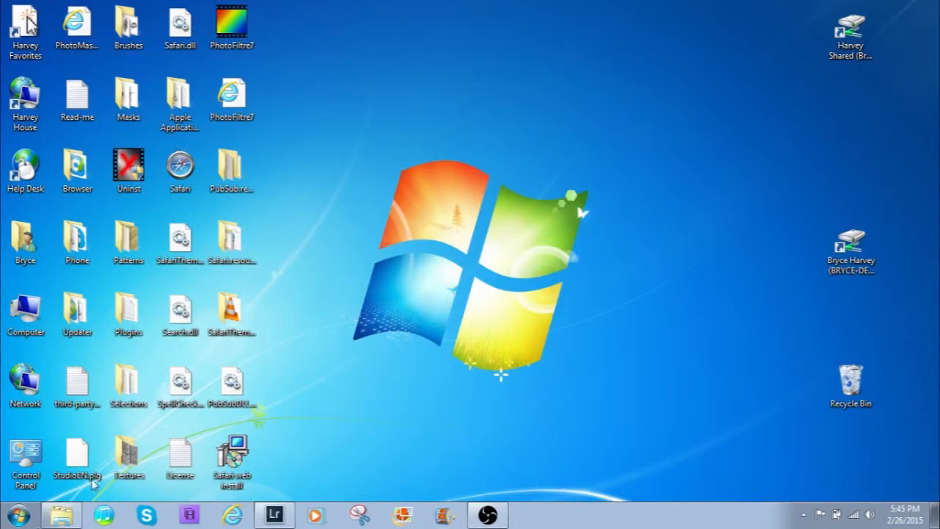
# - Search the computer for "movie maker" and launch Movie Maker
pyautogui.click(20, 516)
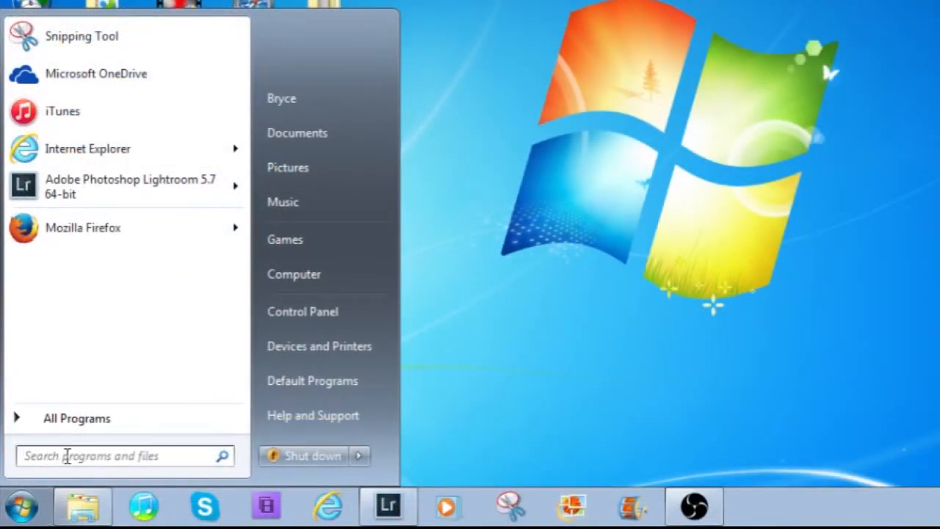
pyautogui.click(67, 456)
pyautogui.write('mov')
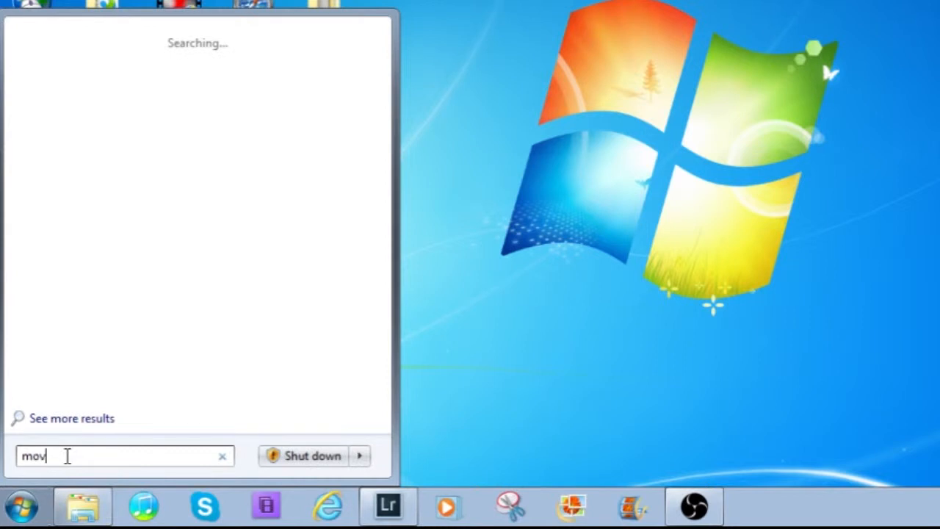
pyautogui.write('ie maker')
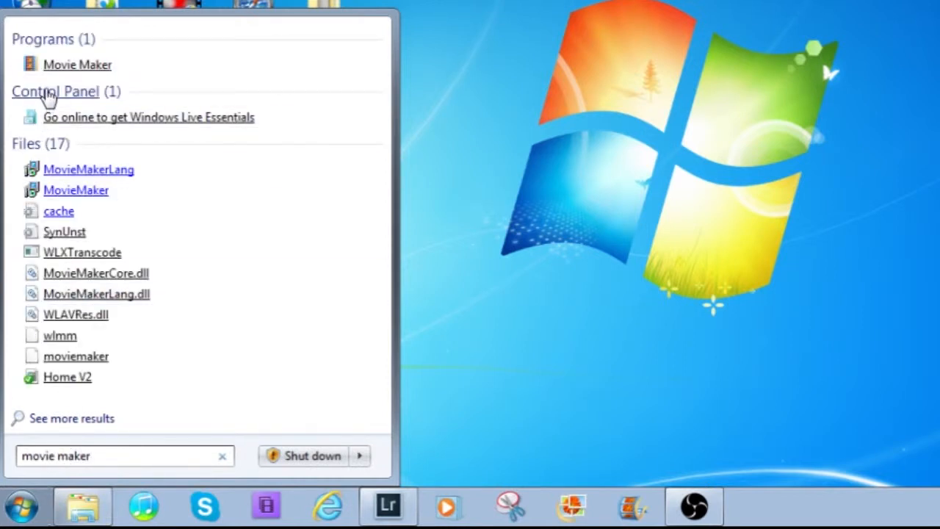
pyautogui.click(60, 68)
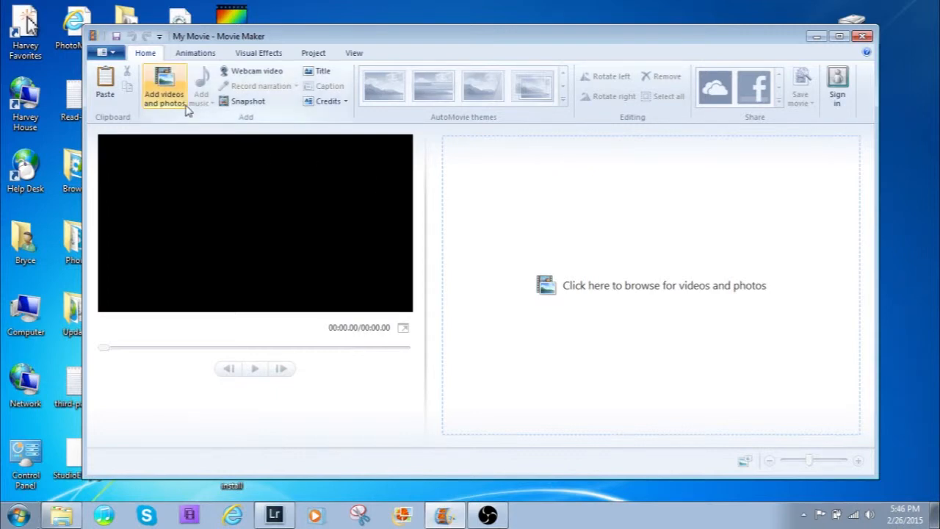
# - Check the Movie Maker folder on the network drive, and import IMG_5356 and IMG_5361 from it into the project
pyautogui.click(817, 37)
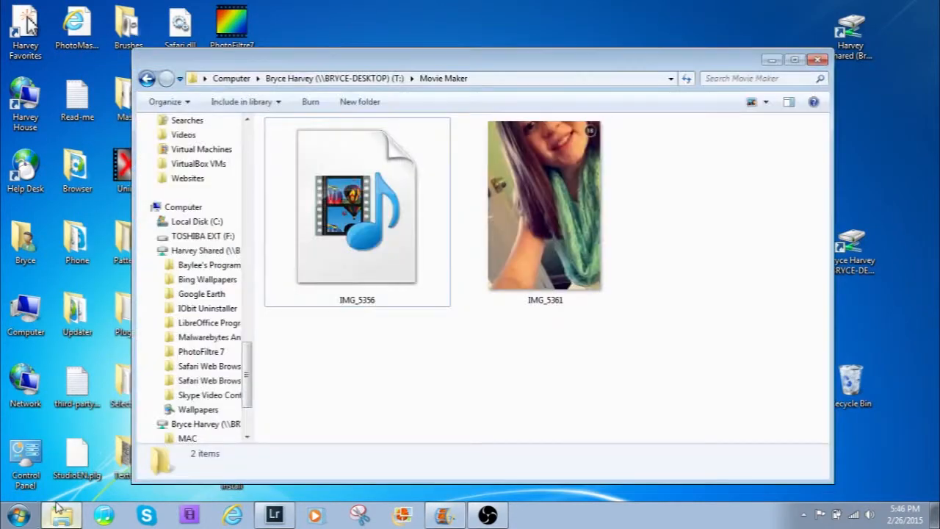
pyautogui.click(61, 515)
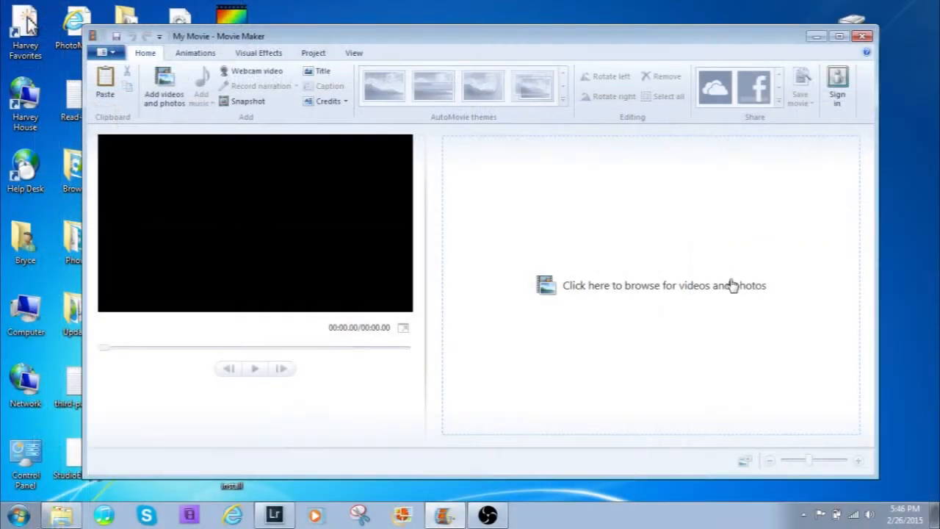
pyautogui.click(655, 281)
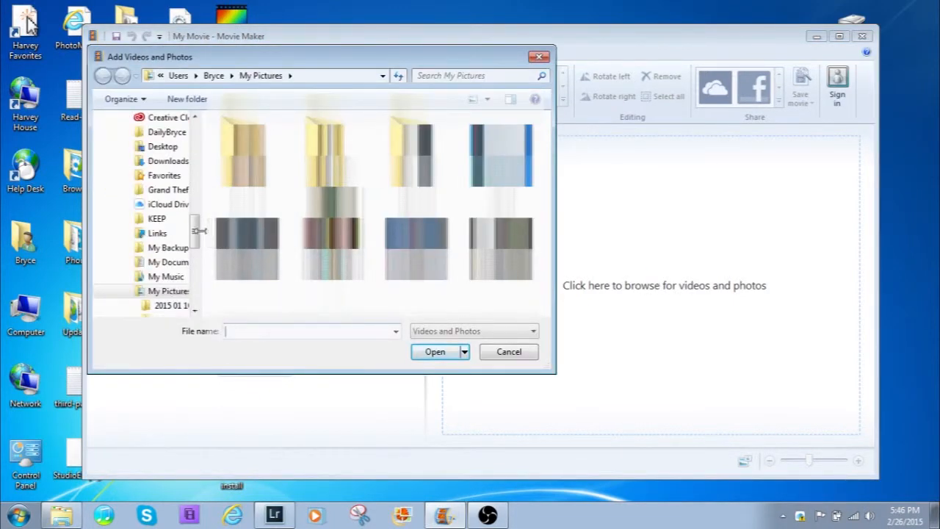
pyautogui.scroll(-1, 198, 246)
pyautogui.moveTo(198, 246); pyautogui.dragTo(196, 294)
pyautogui.click(135, 220)
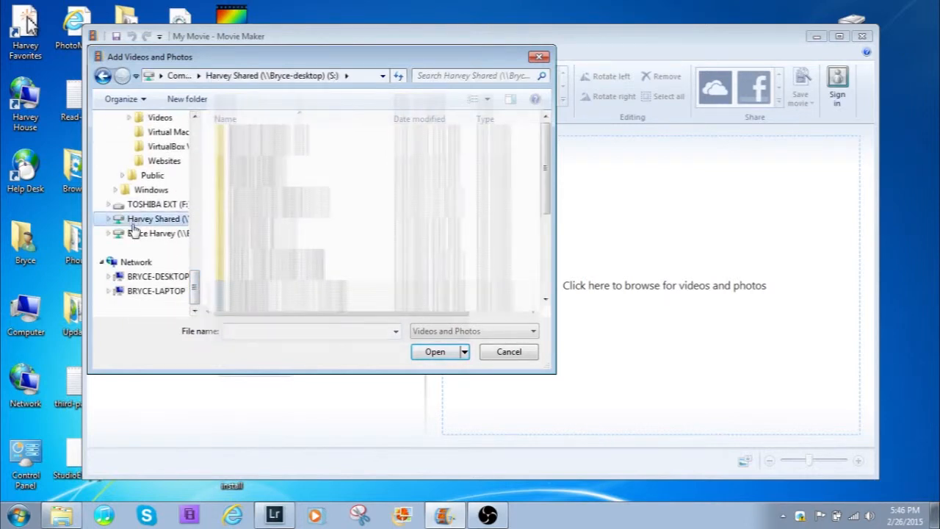
pyautogui.click(138, 233)
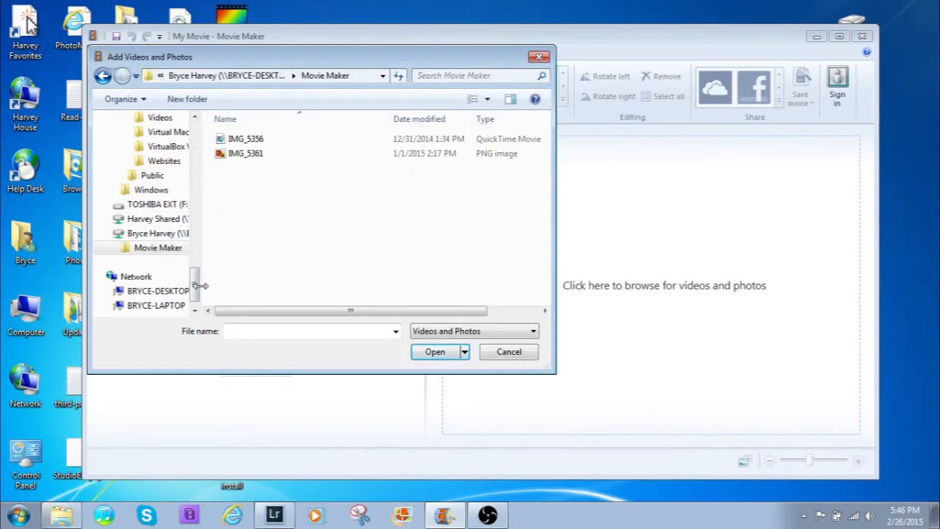
pyautogui.scroll(-1, 197, 287)
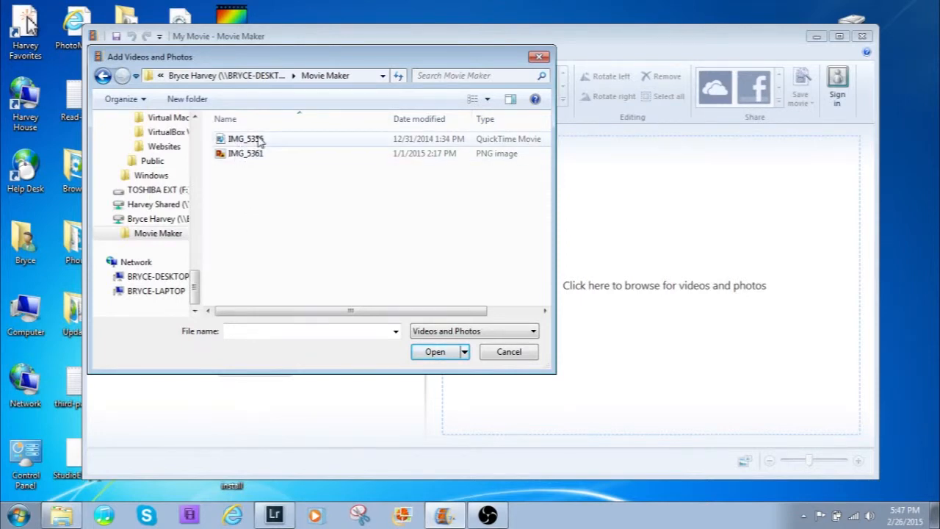
pyautogui.moveTo(262, 179); pyautogui.dragTo(285, 141)
pyautogui.click(432, 351)
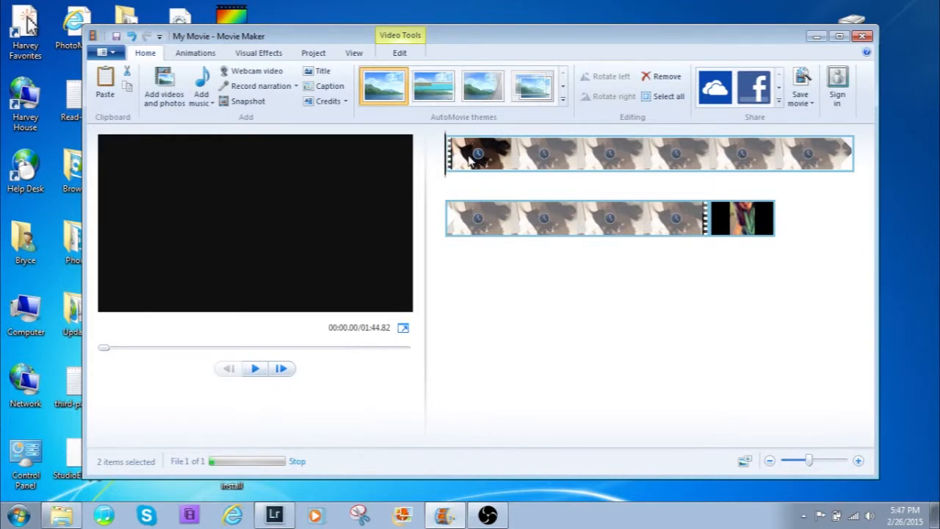
pyautogui.moveTo(447, 158); pyautogui.dragTo(734, 228)
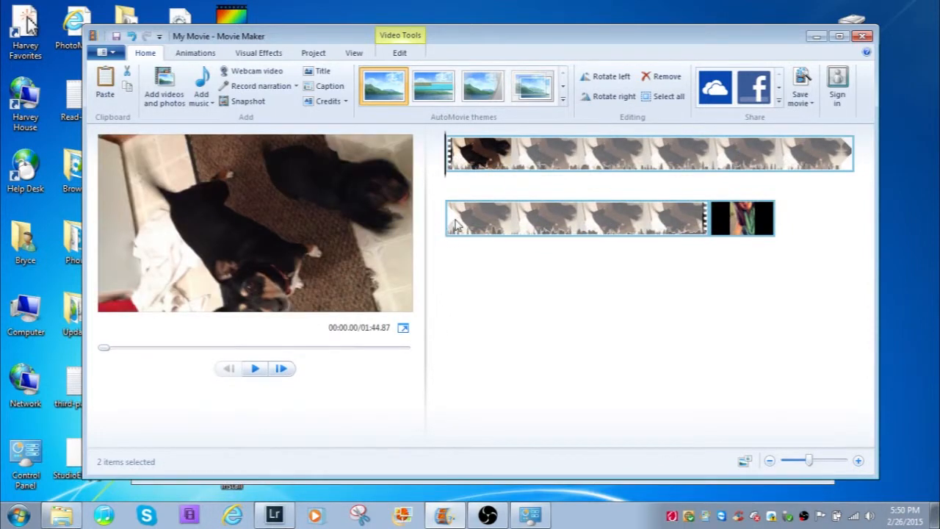
pyautogui.moveTo(448, 182)
pyautogui.mouseDown()
pyautogui.moveTo(588, 181)
pyautogui.moveTo(443, 179)
pyautogui.mouseUp()
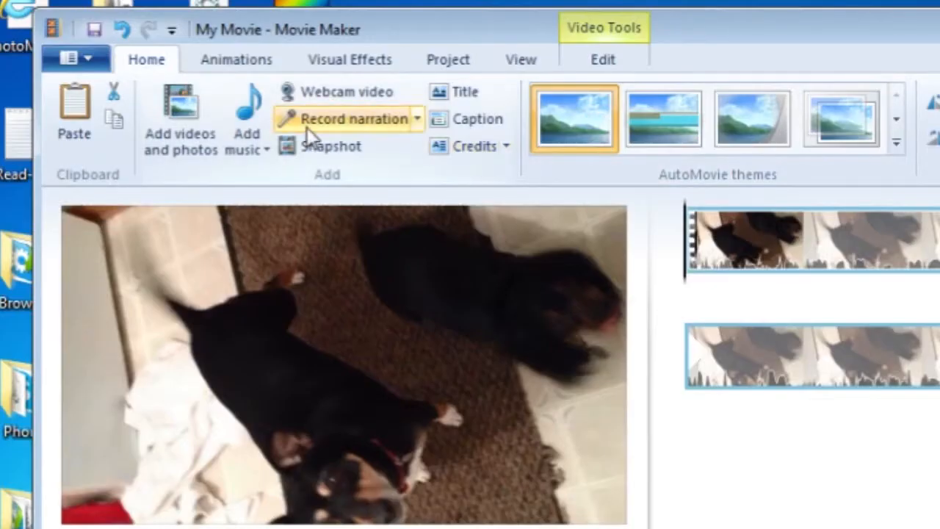
# - Examine the pan and zoom effects and the transitions available for the dog video clip
pyautogui.click(238, 66)
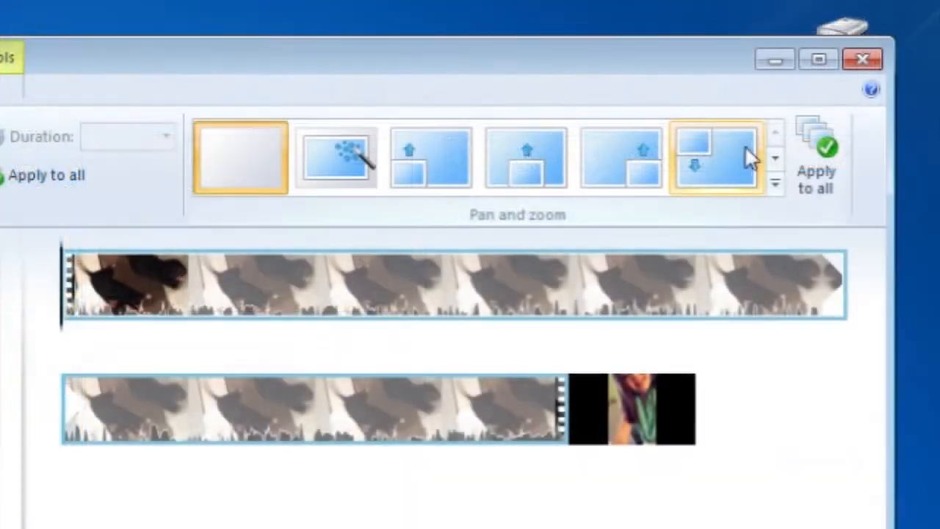
pyautogui.click(778, 157)
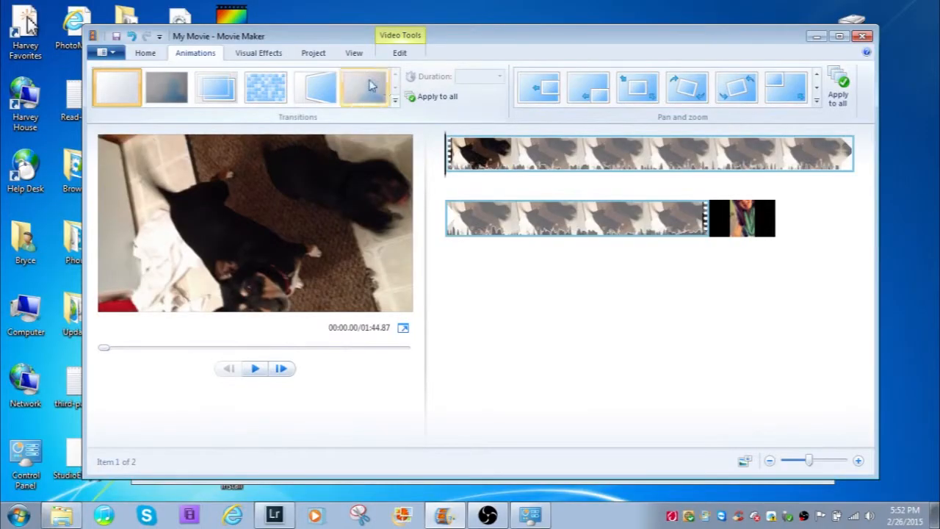
pyautogui.click(396, 100)
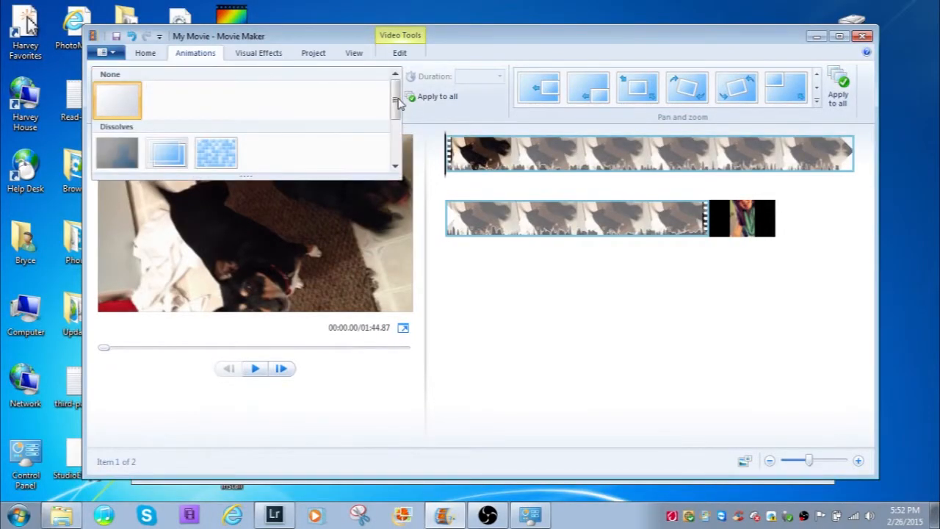
pyautogui.click(397, 103)
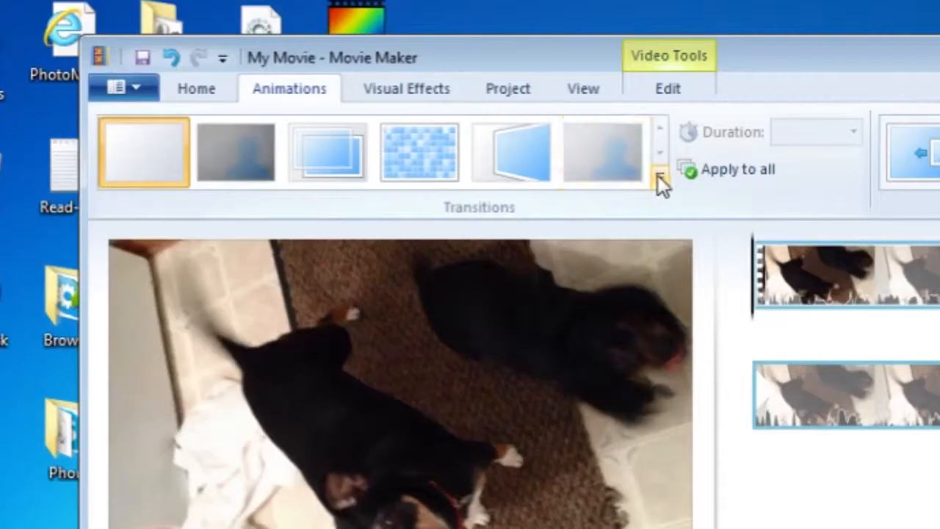
pyautogui.click(659, 180)
pyautogui.moveTo(656, 183); pyautogui.dragTo(653, 226)
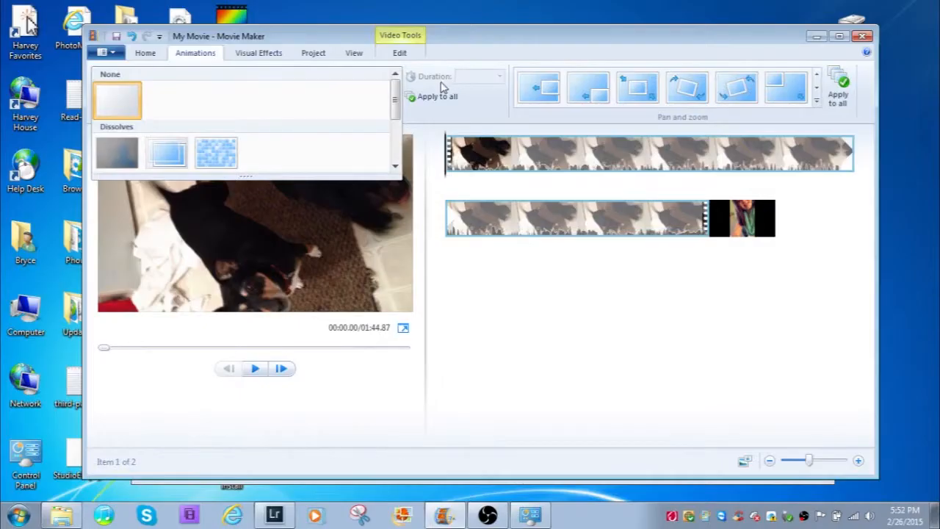
pyautogui.moveTo(393, 127); pyautogui.dragTo(394, 82)
pyautogui.click(443, 67)
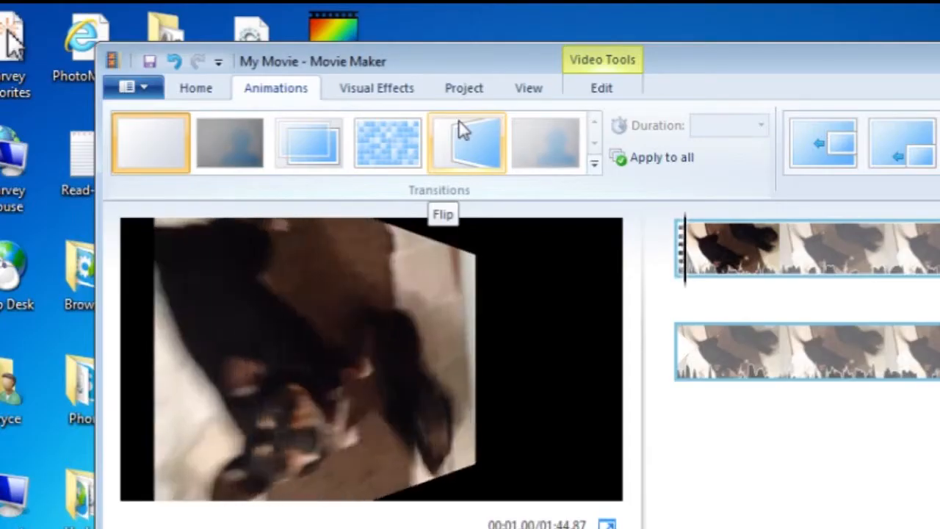
# - Apply the Flip transition to the dog video clip with a duration of 2.00
pyautogui.click(459, 122)
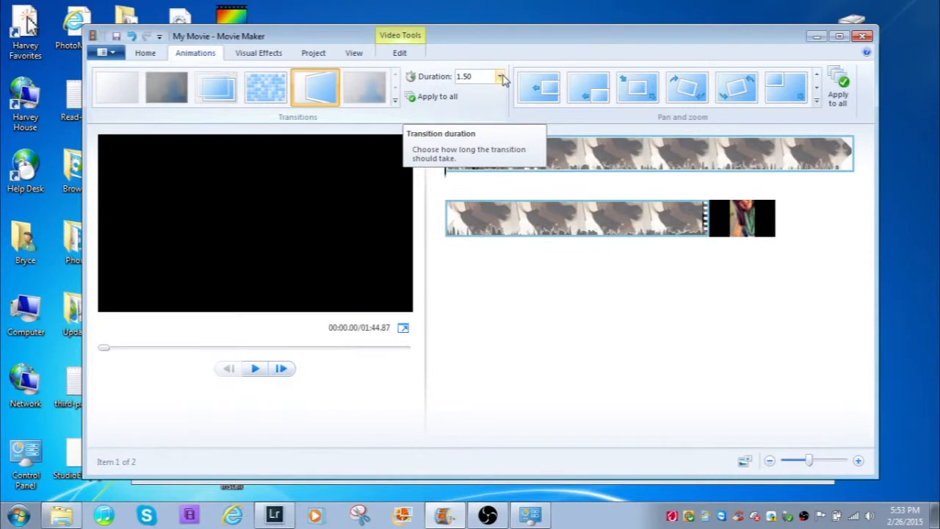
pyautogui.click(761, 124)
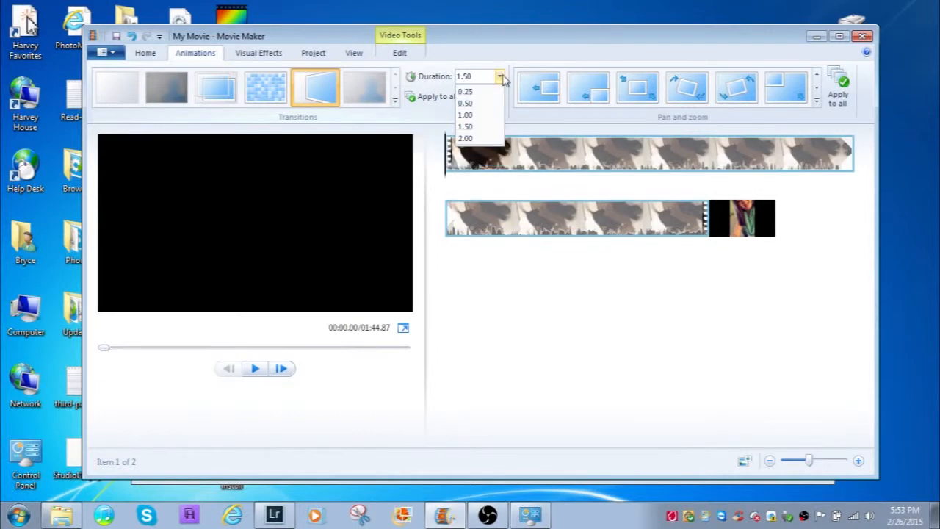
pyautogui.click(465, 138)
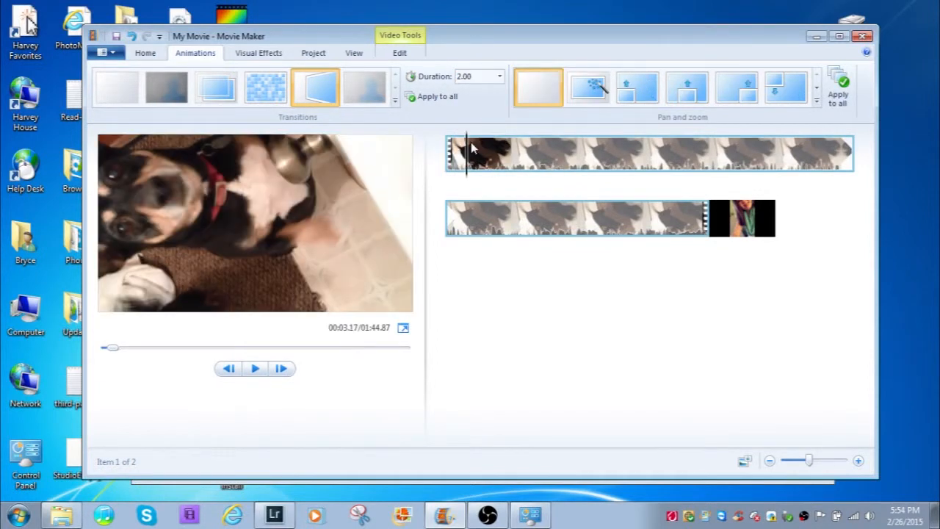
# - Apply the pinwheel-style transition from the patterns and shapes group to the photo that follows the video
pyautogui.click(759, 218)
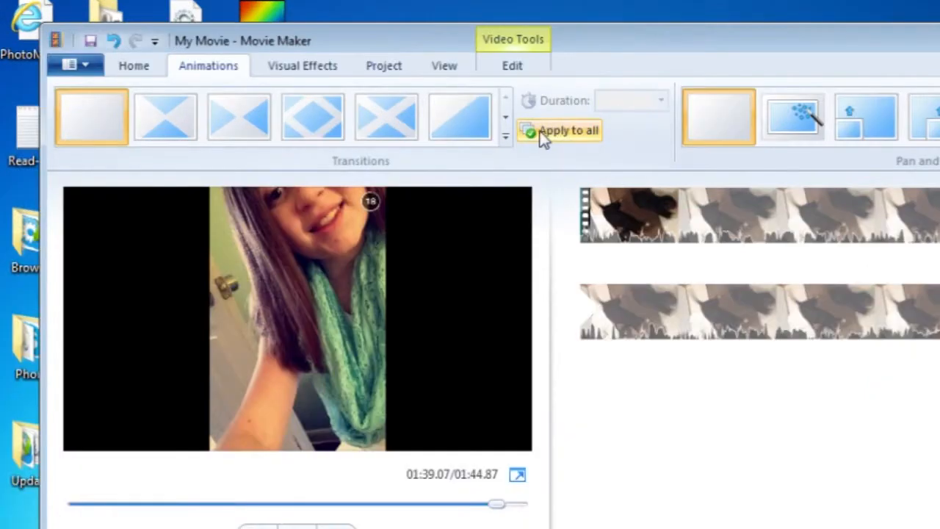
pyautogui.click(505, 136)
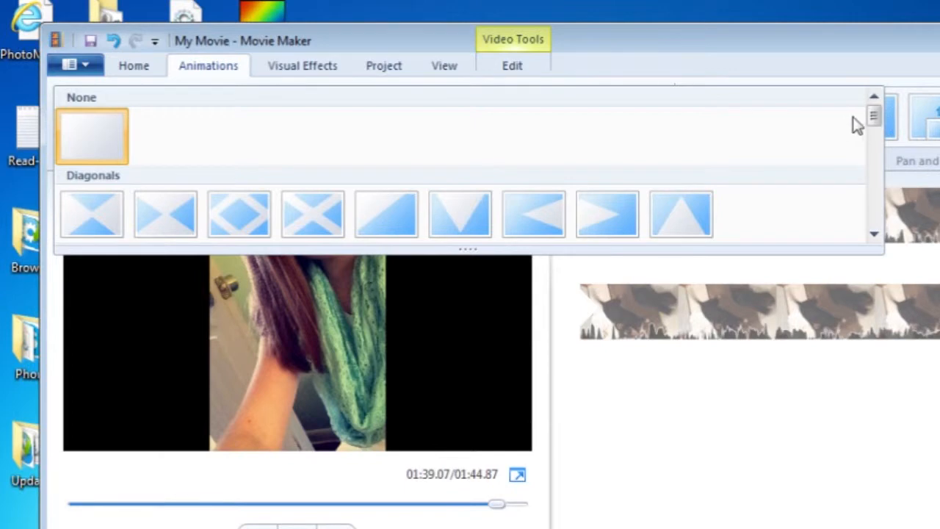
pyautogui.moveTo(872, 118); pyautogui.dragTo(869, 158)
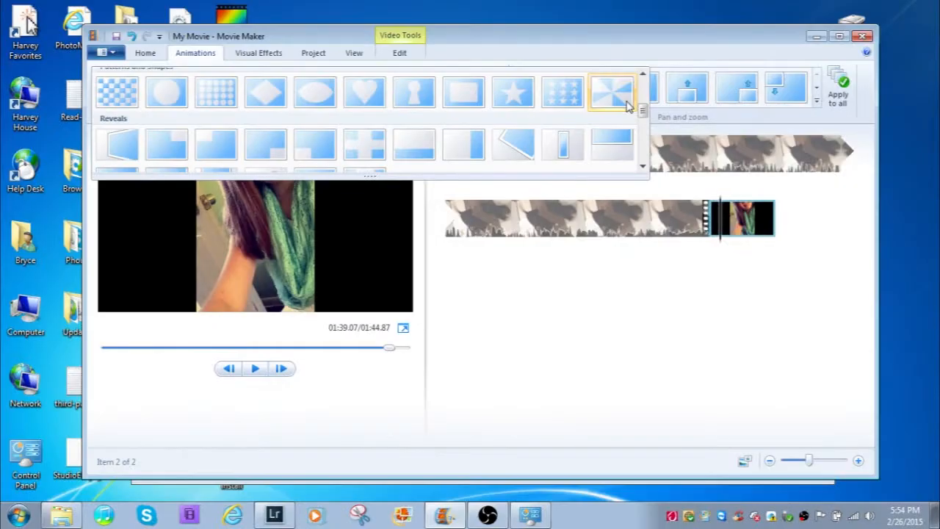
pyautogui.click(828, 124)
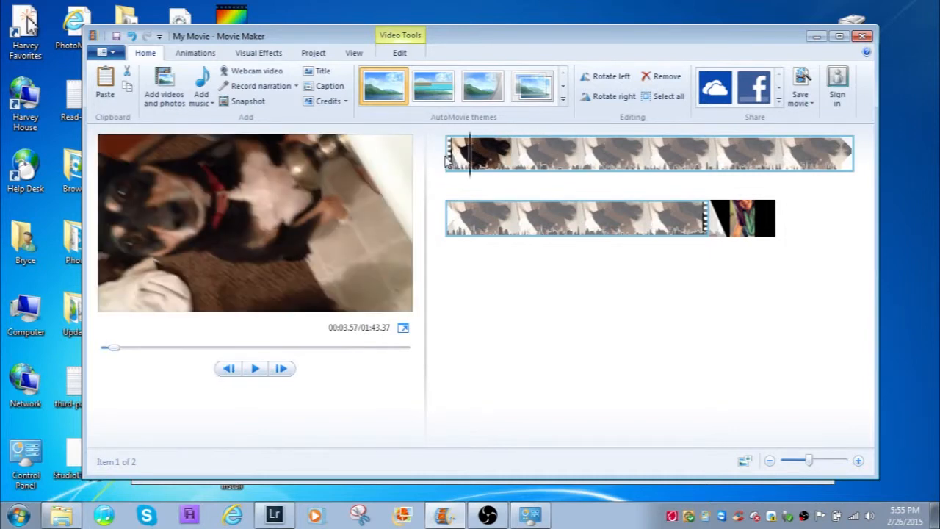
# - Preview the transitions by scrubbing through the video's start and the photo, and play the movie from the first clip
pyautogui.moveTo(471, 163); pyautogui.dragTo(461, 163)
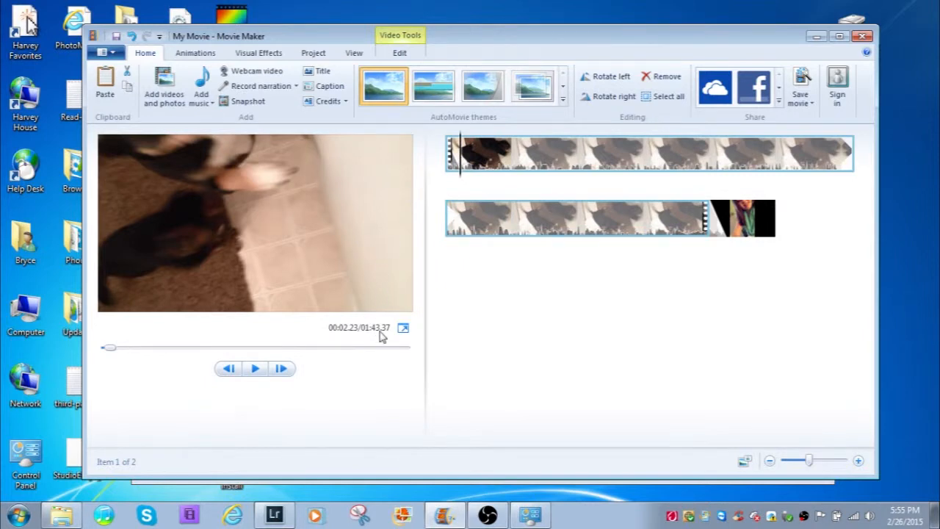
pyautogui.click(758, 220)
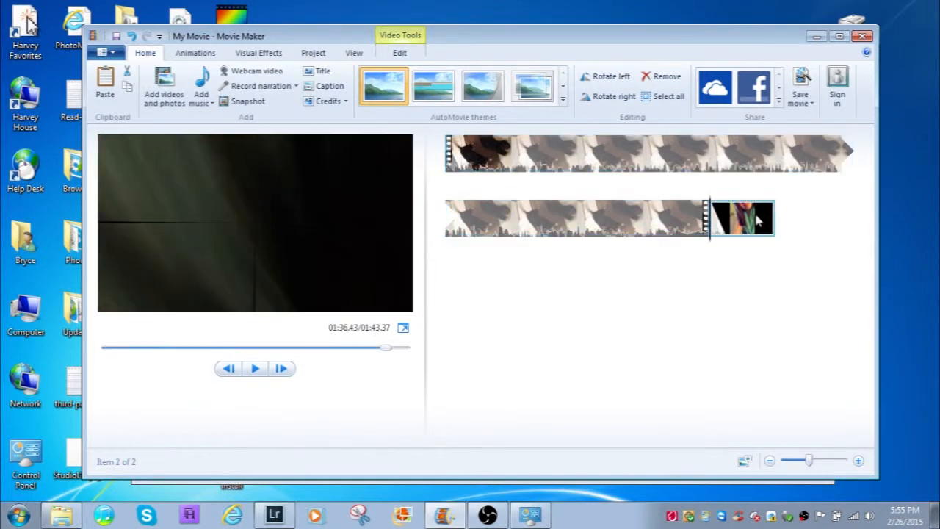
pyautogui.moveTo(710, 221); pyautogui.dragTo(747, 224)
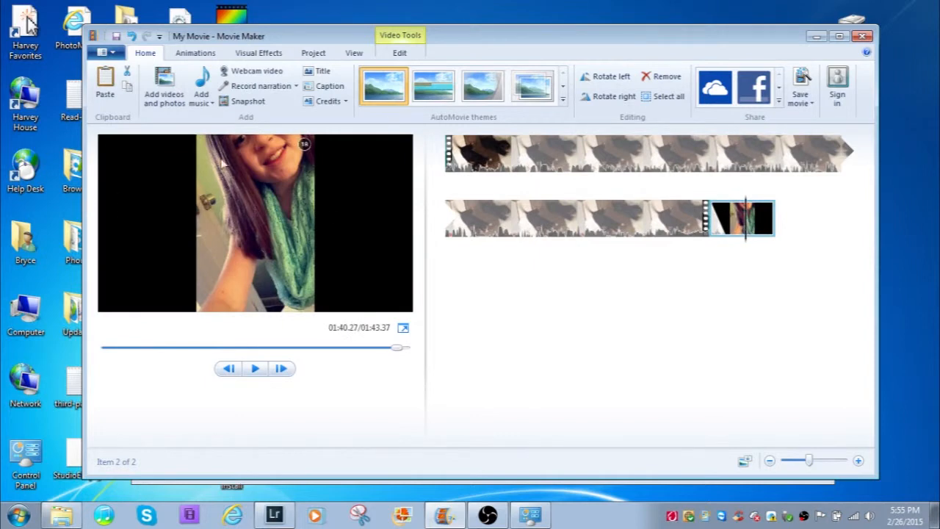
pyautogui.click(453, 157)
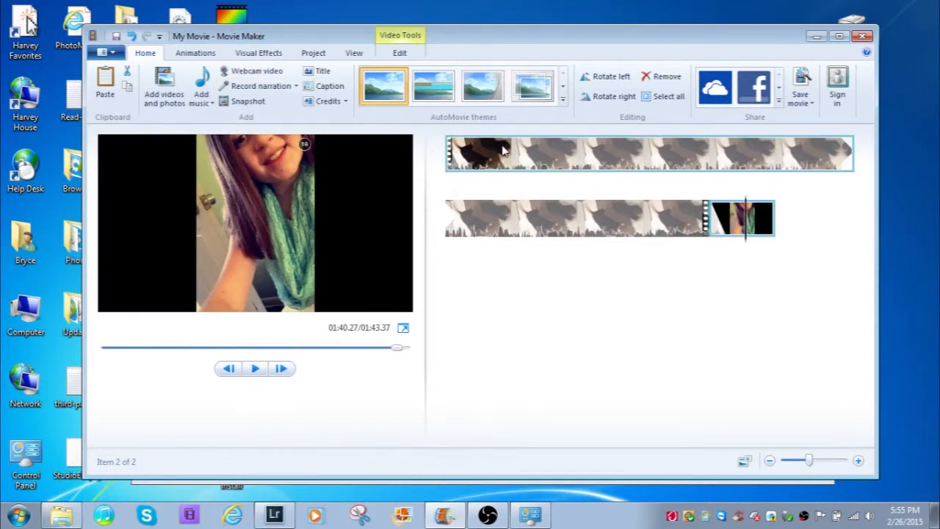
pyautogui.press('space')
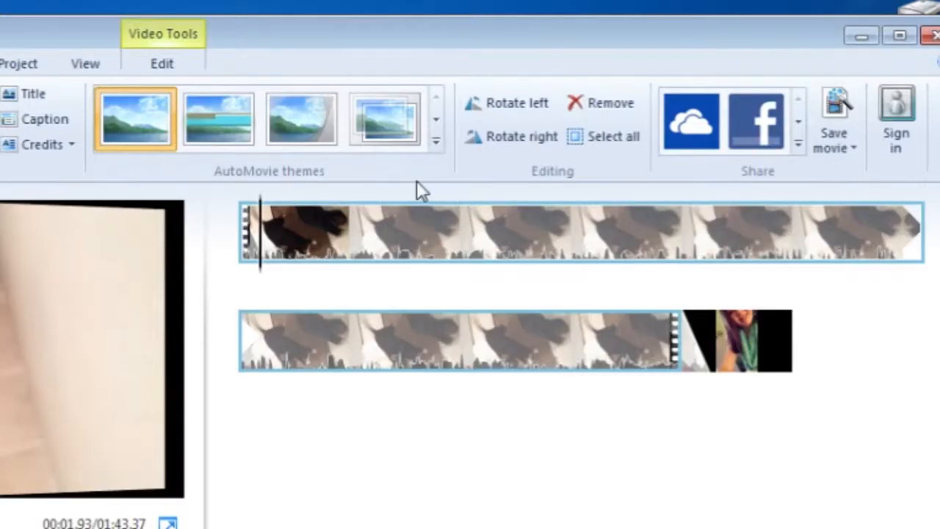
# - Rotate the dog video clip left three times and play it from its beginning
pyautogui.click(475, 110)
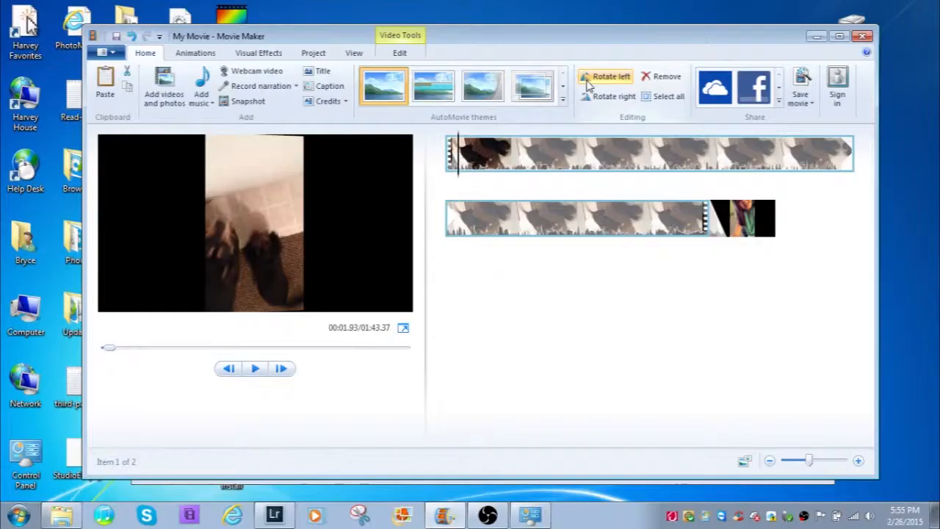
pyautogui.click(475, 109)
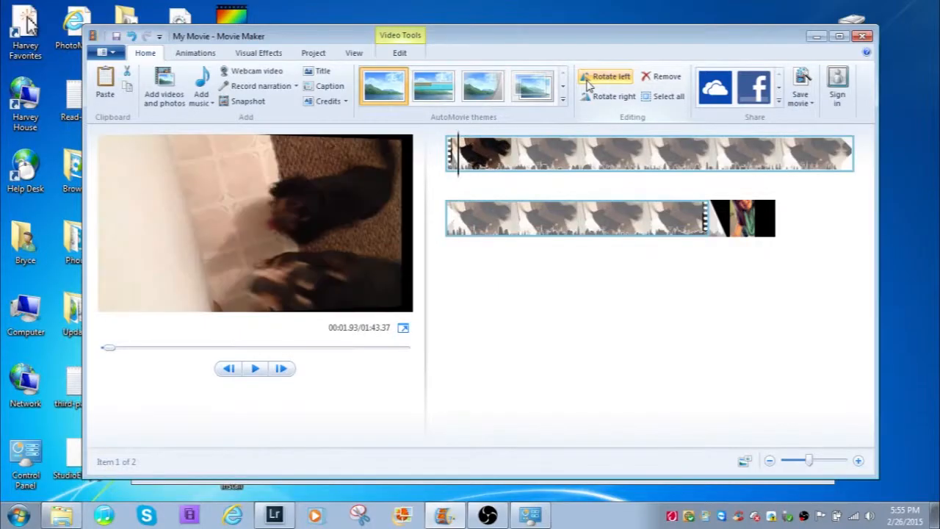
pyautogui.click(475, 109)
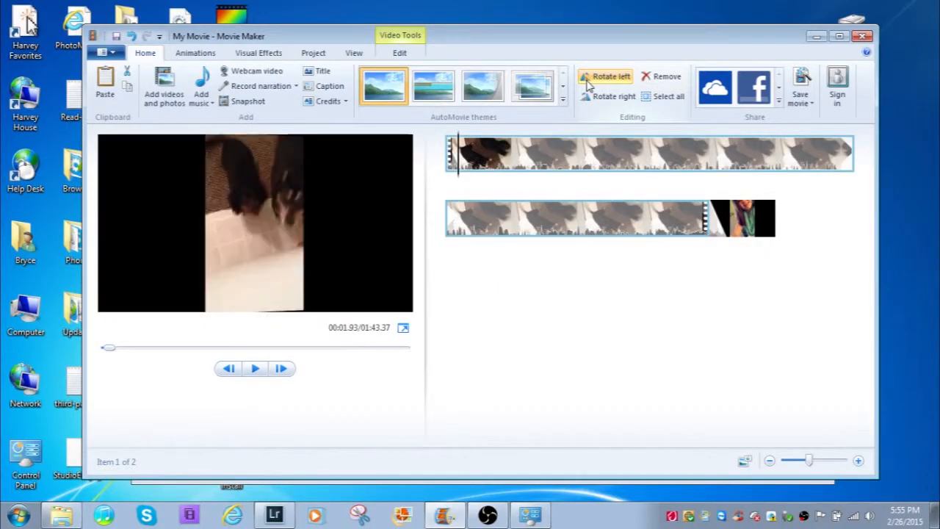
pyautogui.click(449, 151)
pyautogui.press('space')
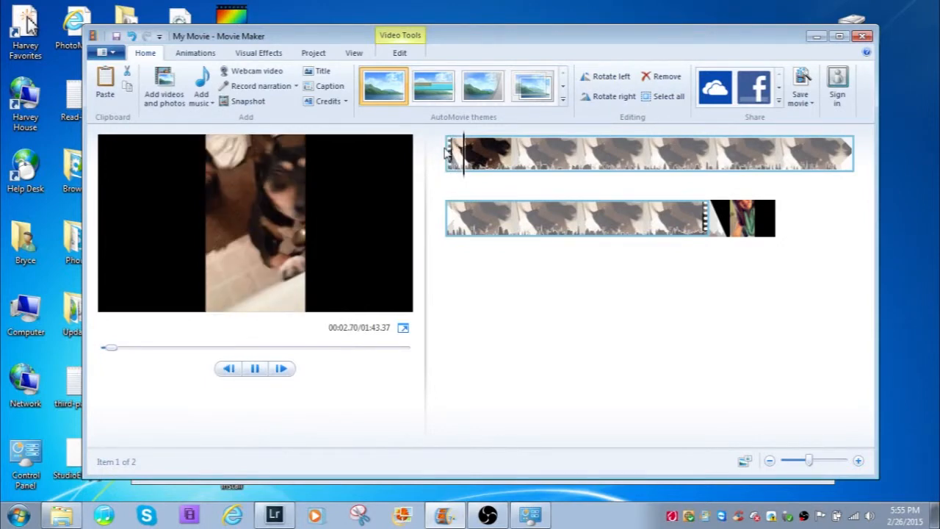
# - Split the dog video at about the 10-second mark and undo the split
pyautogui.press('space')
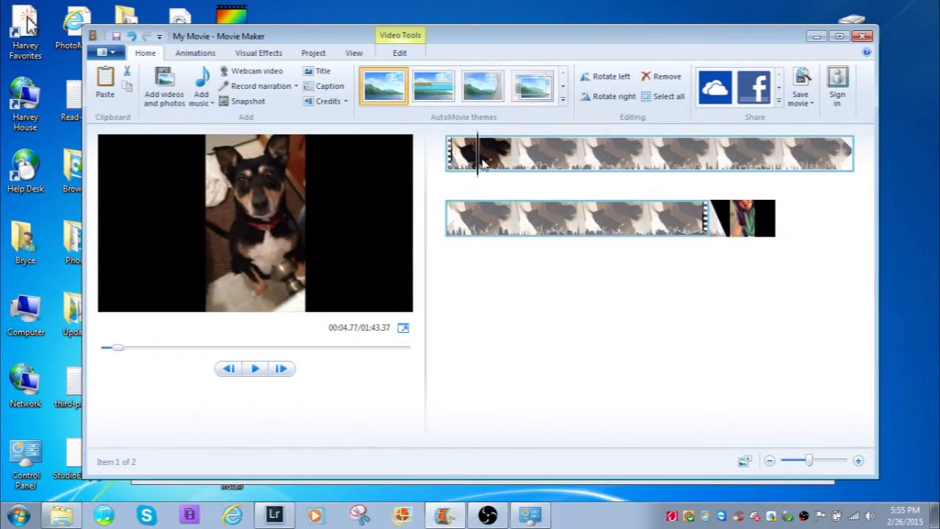
pyautogui.click(513, 156)
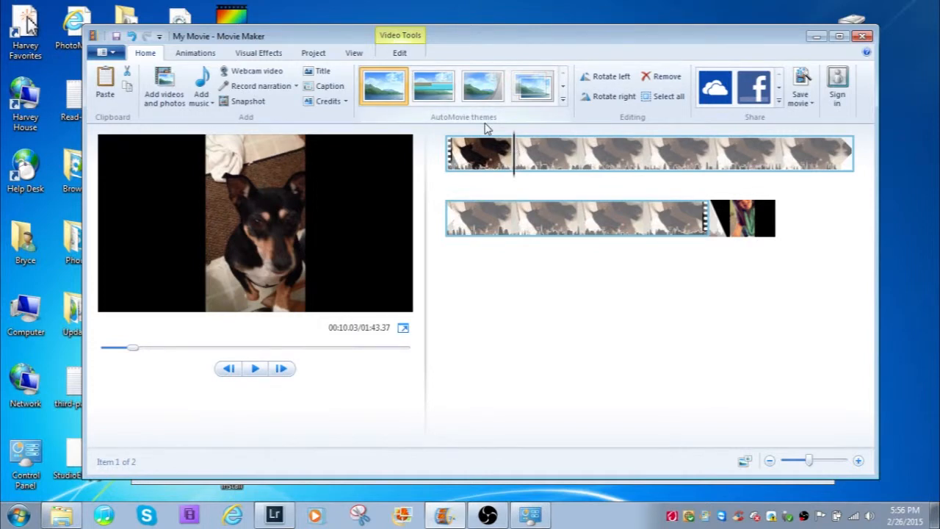
pyautogui.click(401, 50)
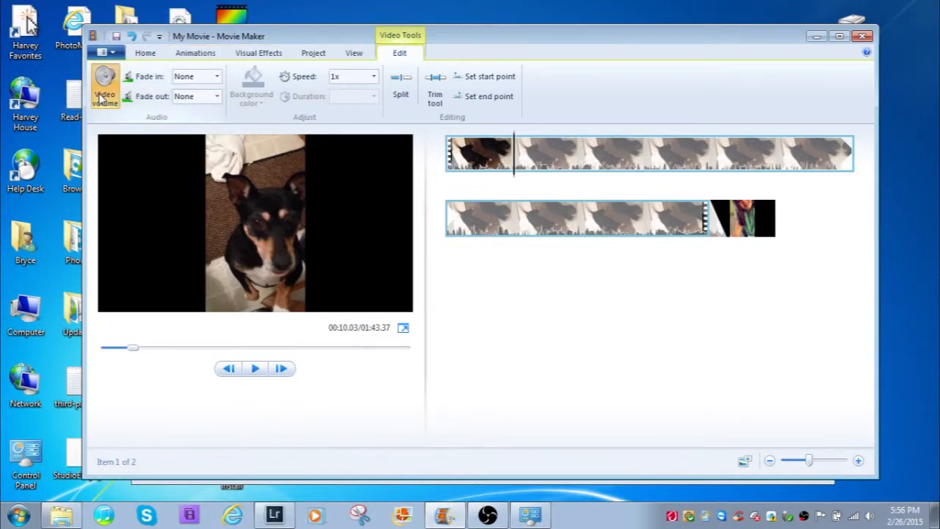
pyautogui.click(104, 94)
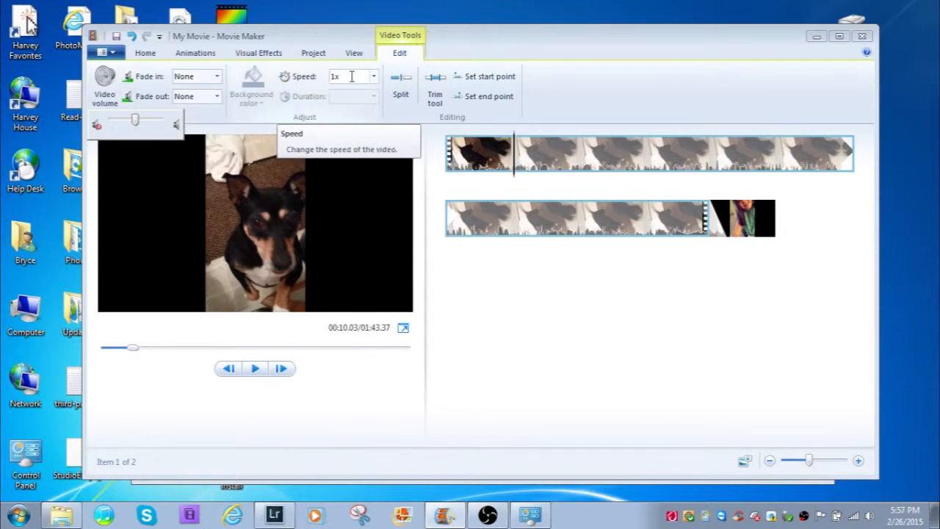
pyautogui.click(401, 84)
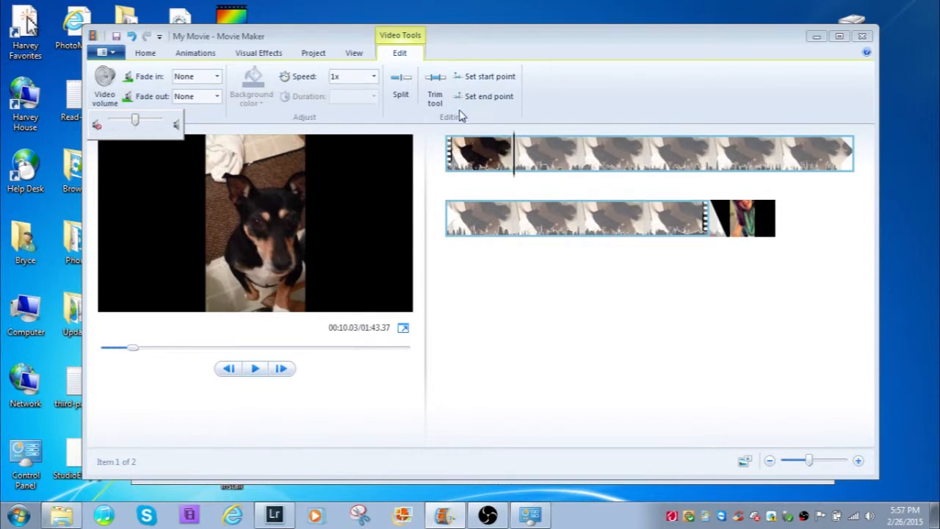
pyautogui.click(403, 100)
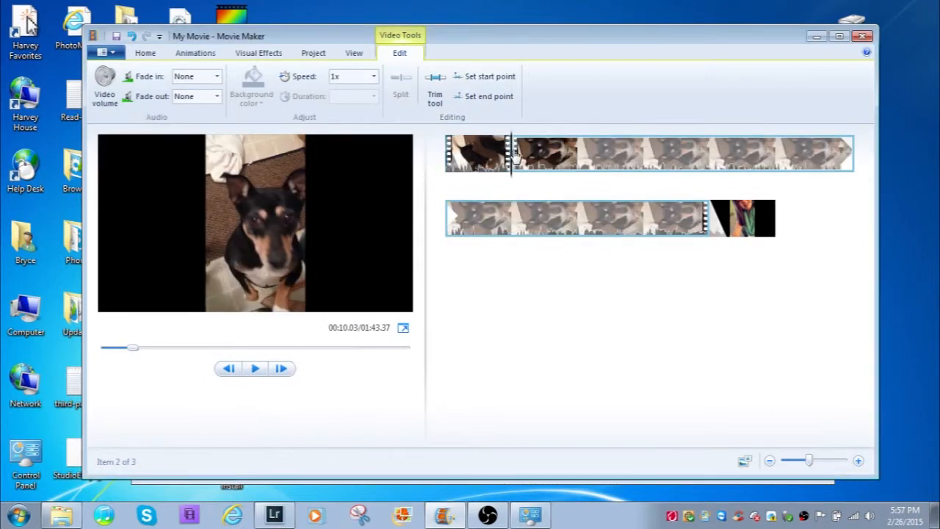
pyautogui.hotkey('ctrl', 'z')
# - Try splitting the dog video at 10.07 seconds and play the first part from its start
pyautogui.moveTo(514, 172); pyautogui.dragTo(517, 171)
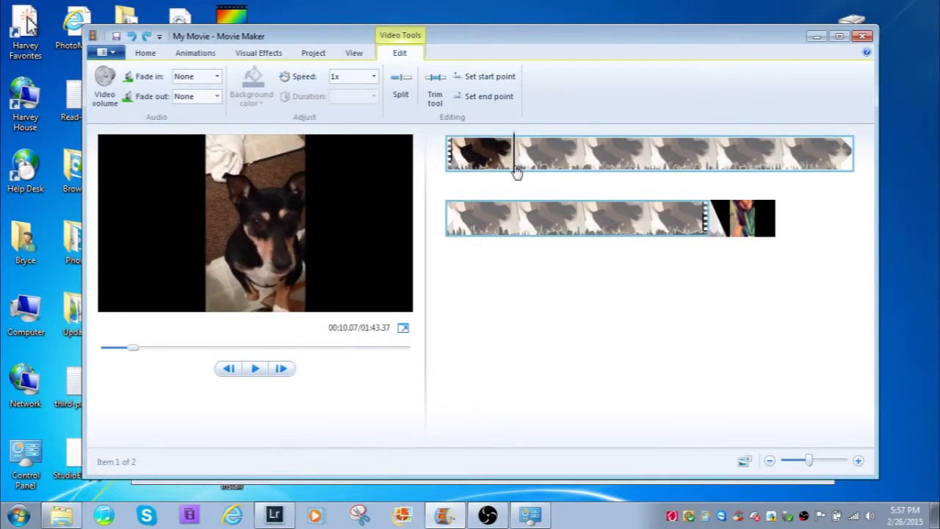
pyautogui.press('m')
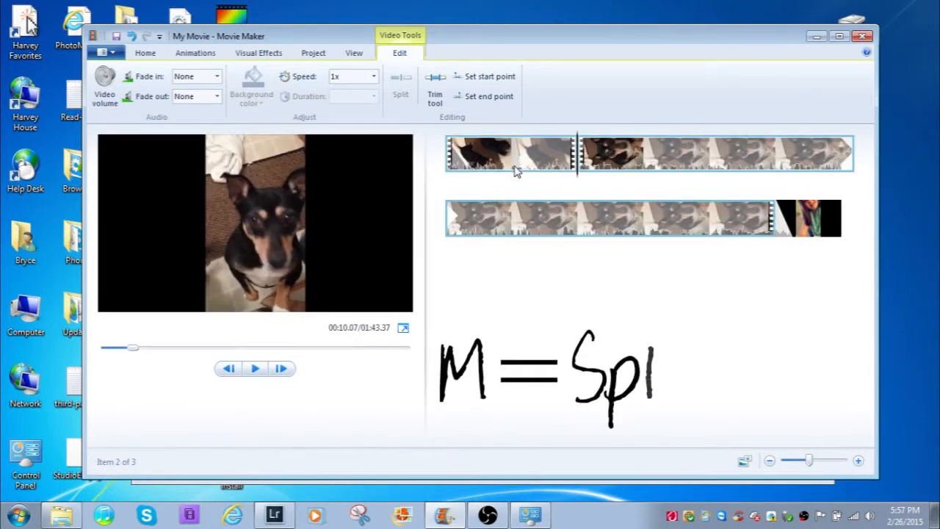
pyautogui.click(515, 170)
pyautogui.moveTo(512, 167); pyautogui.dragTo(442, 169)
pyautogui.press('space')
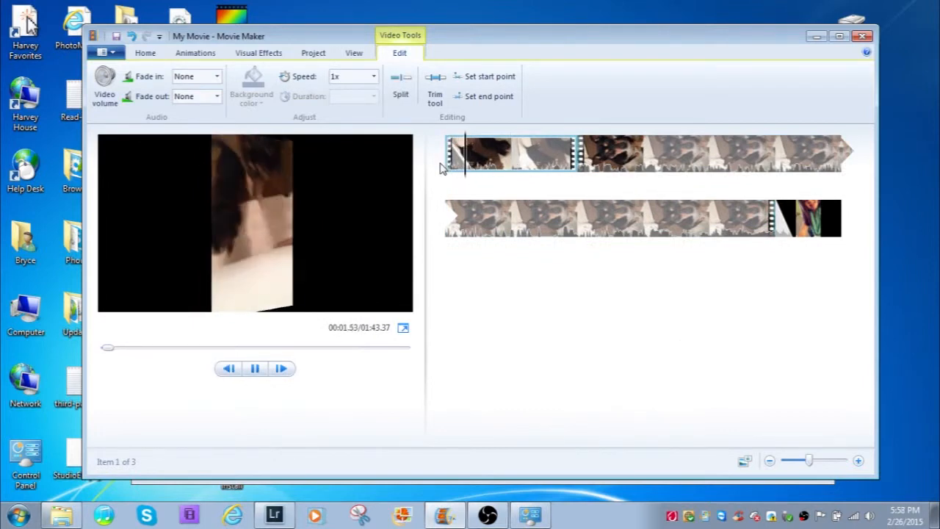
pyautogui.press('space')
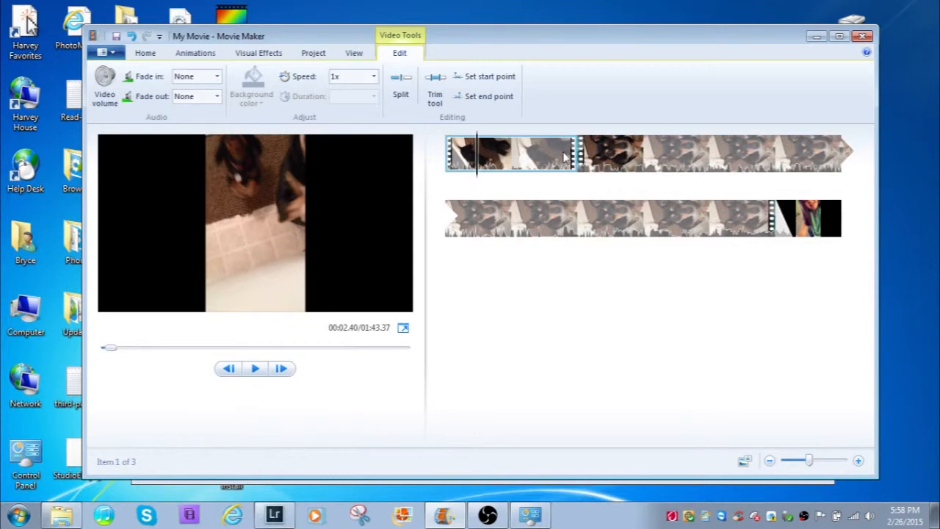
pyautogui.press('Delete')
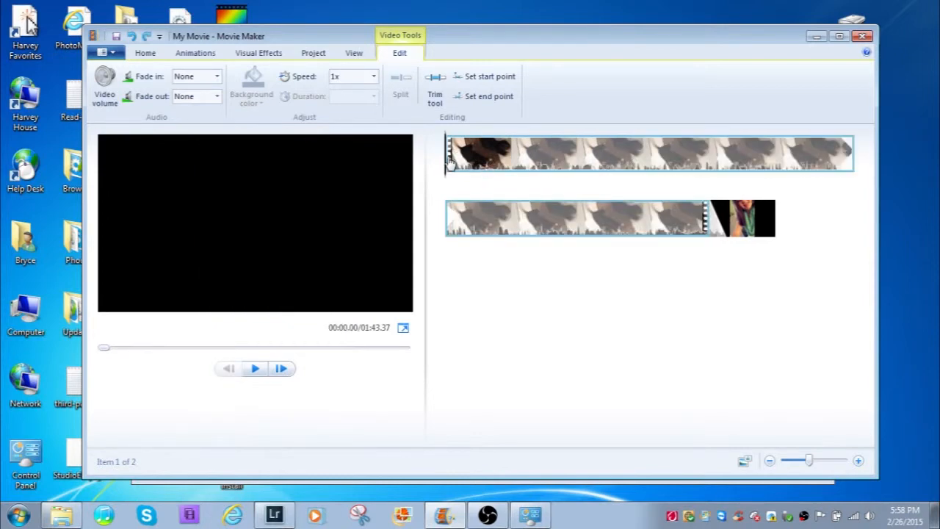
# - Split the dog video at 7.23 seconds and remove the part after the split
pyautogui.moveTo(449, 163); pyautogui.dragTo(496, 161)
pyautogui.press('m')
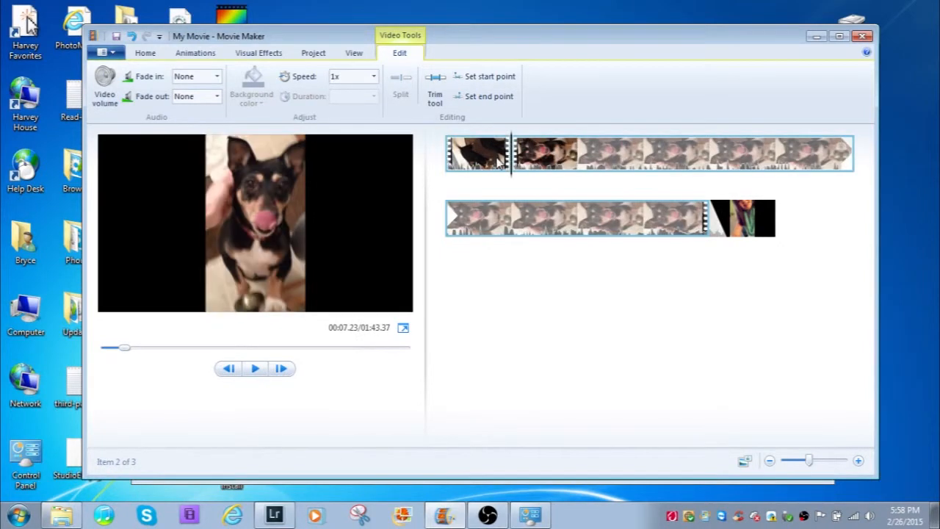
pyautogui.click(578, 158)
pyautogui.rightClick(626, 159)
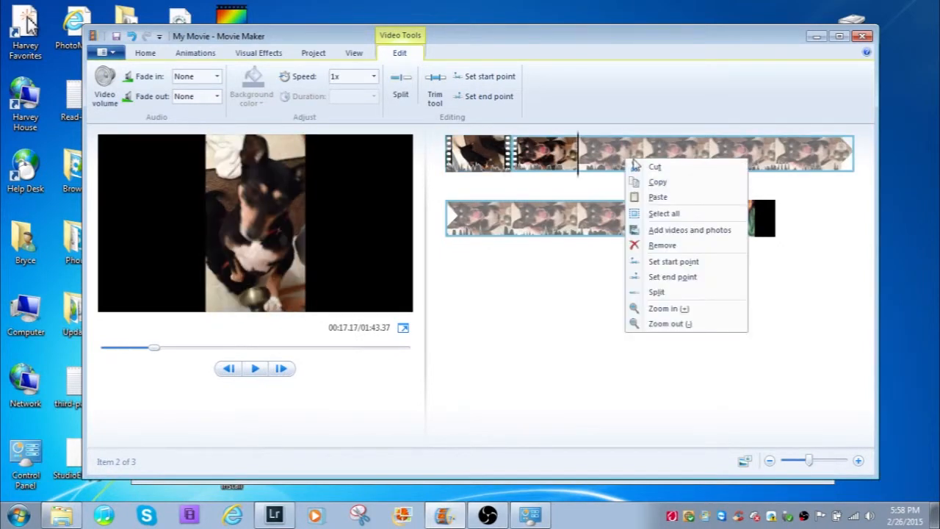
pyautogui.click(690, 245)
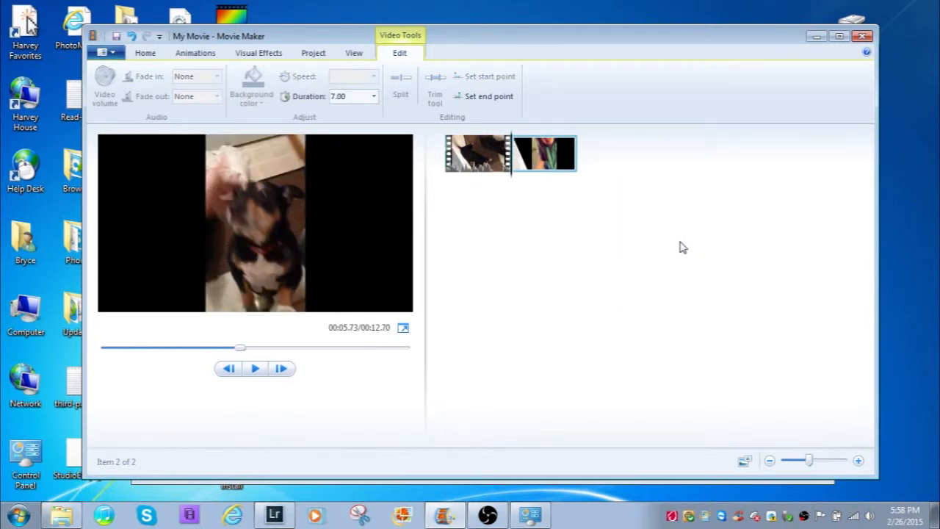
# - Undo the removal and the split of the dog video
pyautogui.hotkey('ctrl', 'z')
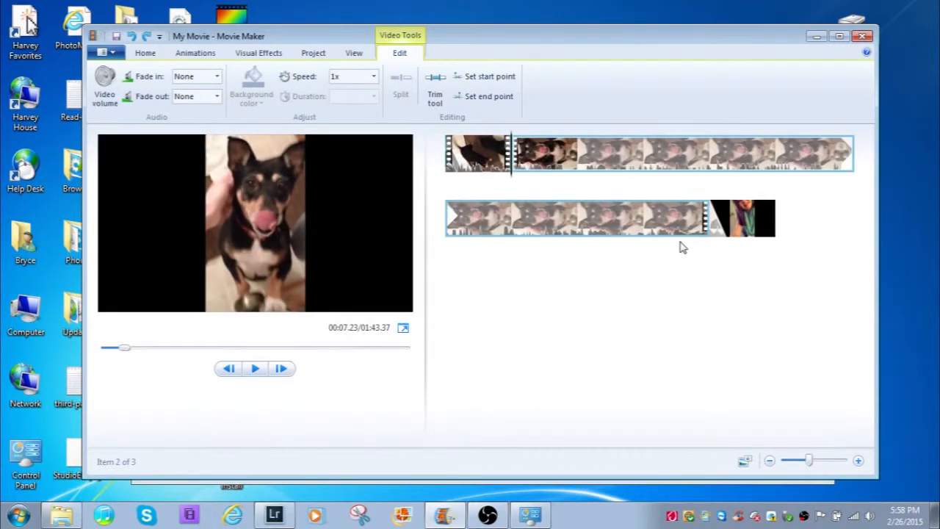
pyautogui.moveTo(513, 152); pyautogui.dragTo(531, 157)
pyautogui.hotkey('ctrl', 'z')
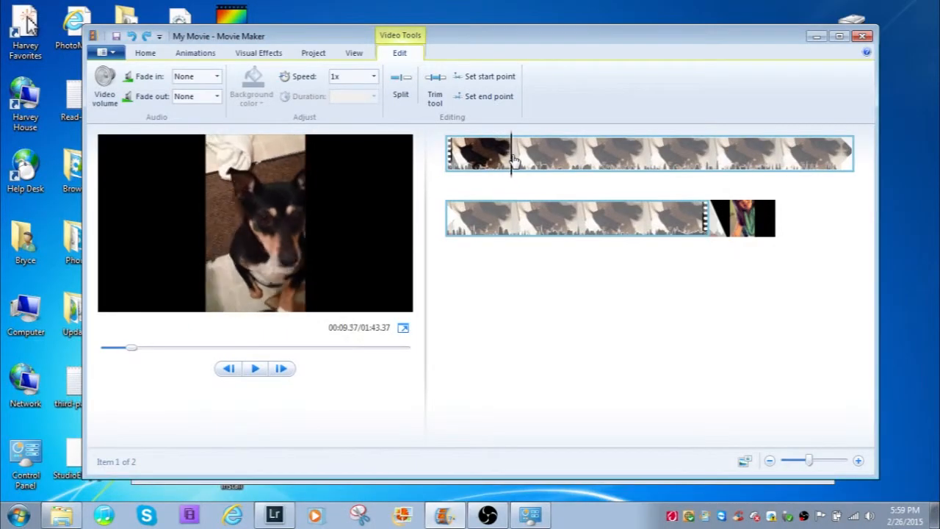
# - Try splitting the dog video at 10.37 seconds and undo it
pyautogui.click(517, 158)
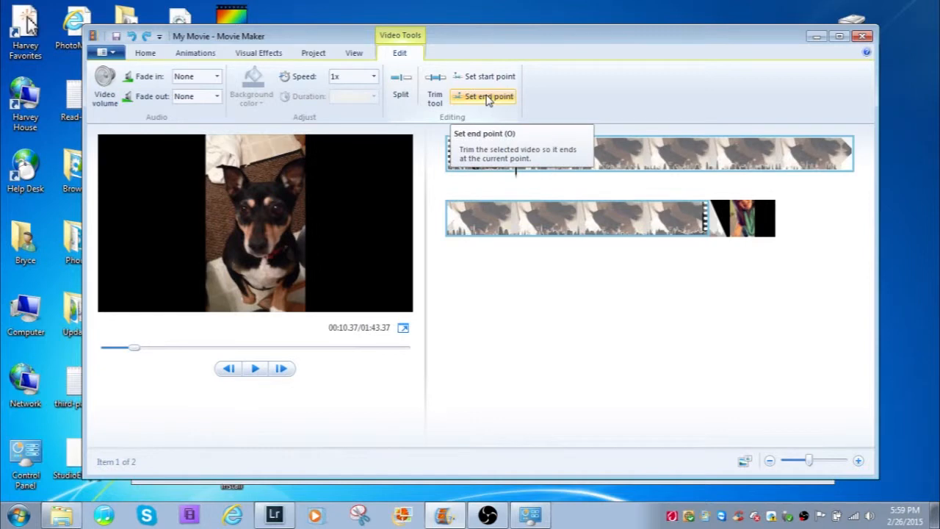
pyautogui.click(412, 99)
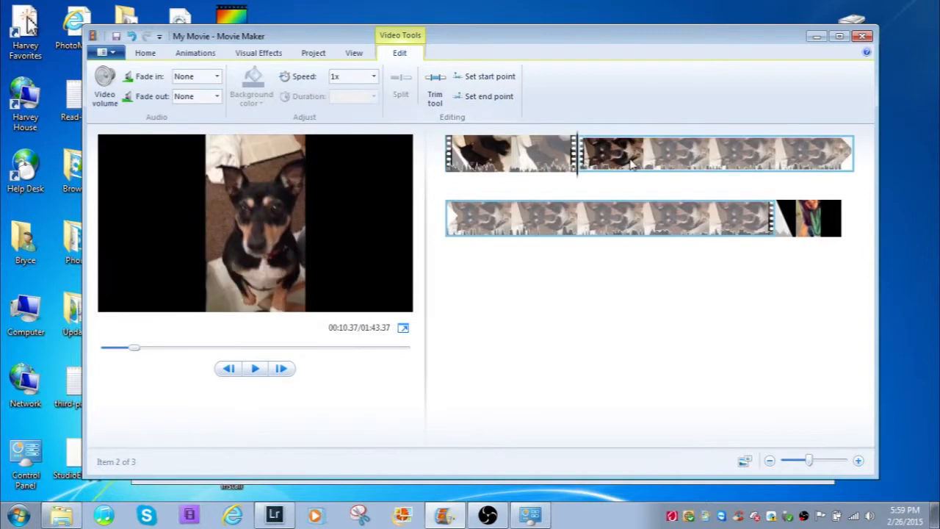
pyautogui.click(132, 37)
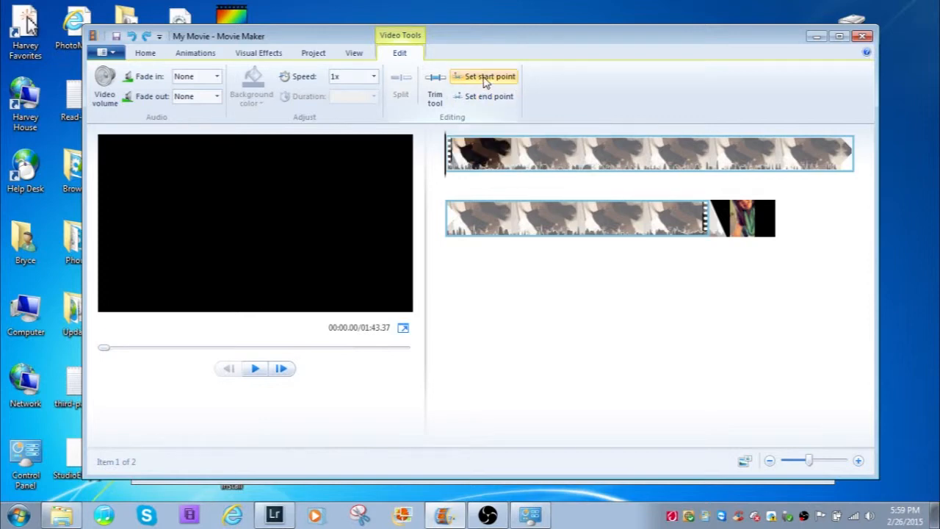
# - Trim the dog video to end at about 10.27 seconds and play the trimmed clip
pyautogui.click(515, 171)
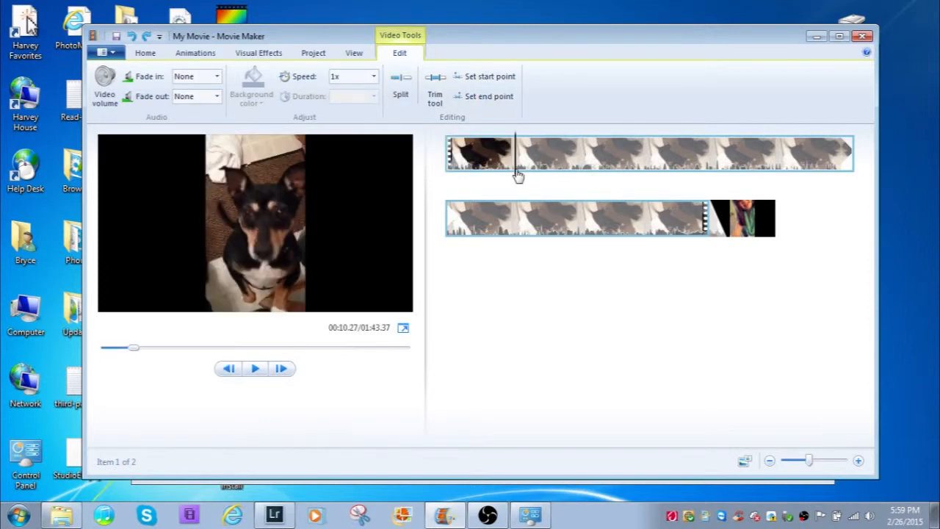
pyautogui.press('o')
pyautogui.click(501, 170)
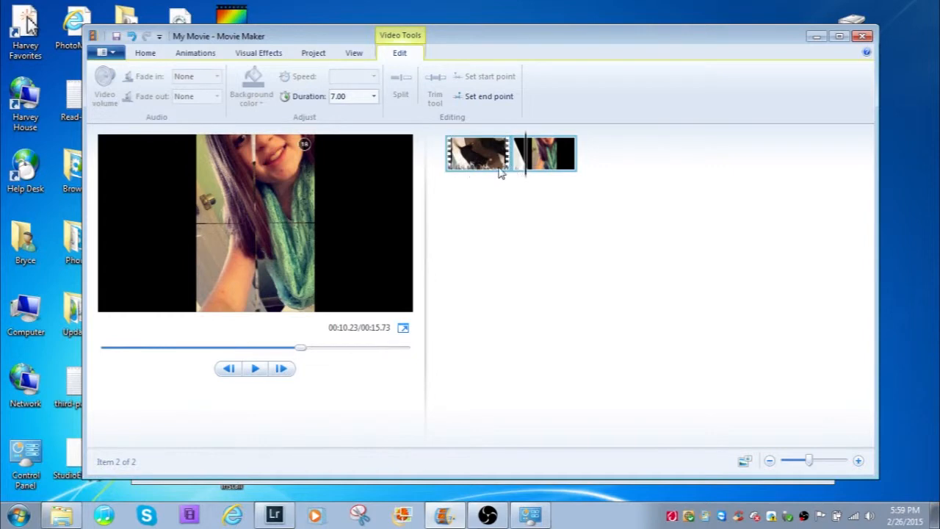
pyautogui.press('space')
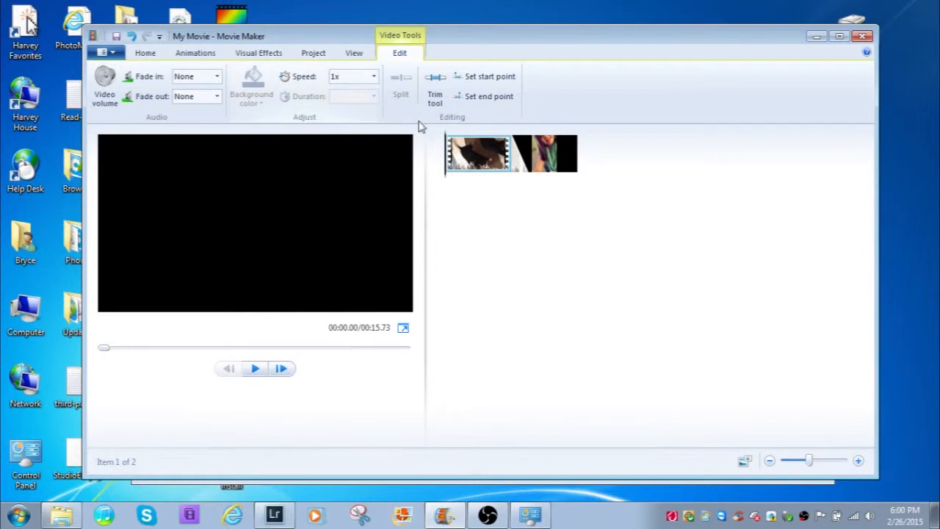
# - Try setting the trimmed dog video's playback speed to 2x
pyautogui.moveTo(451, 147); pyautogui.dragTo(474, 151)
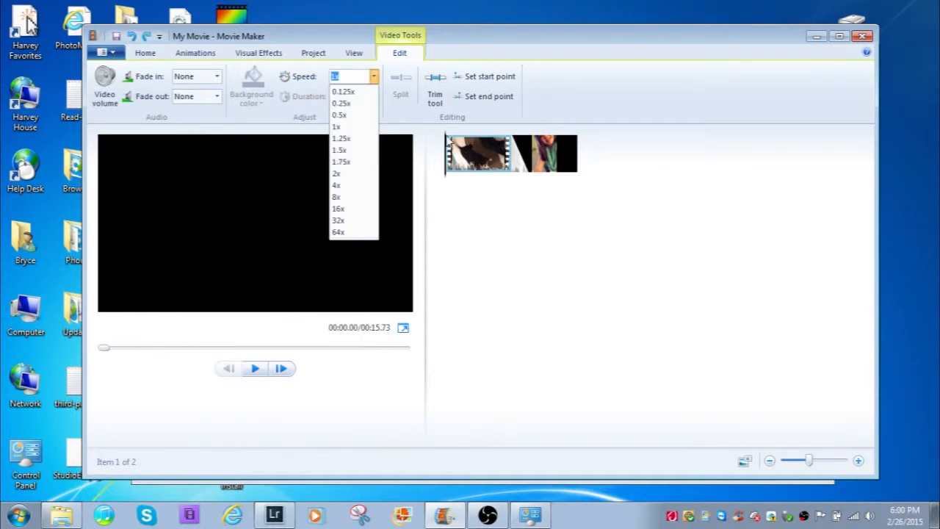
pyautogui.click(496, 156)
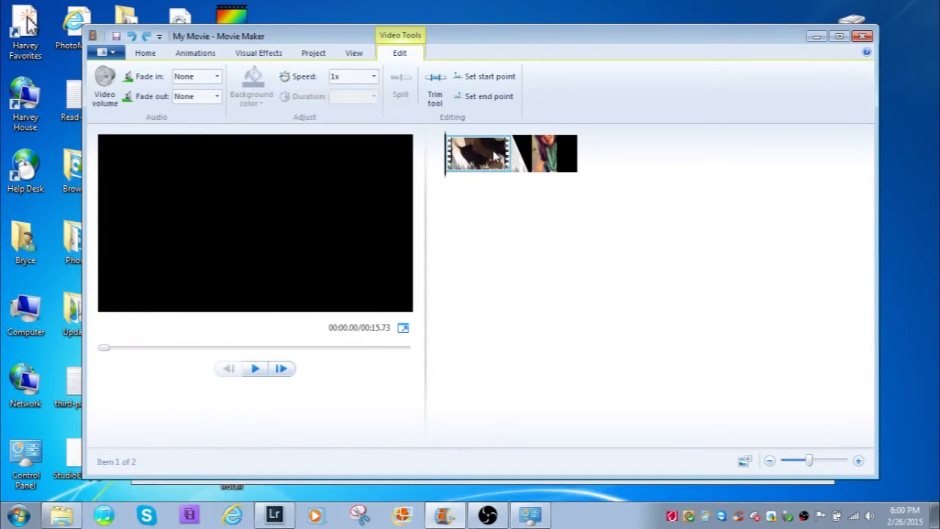
pyautogui.click(374, 76)
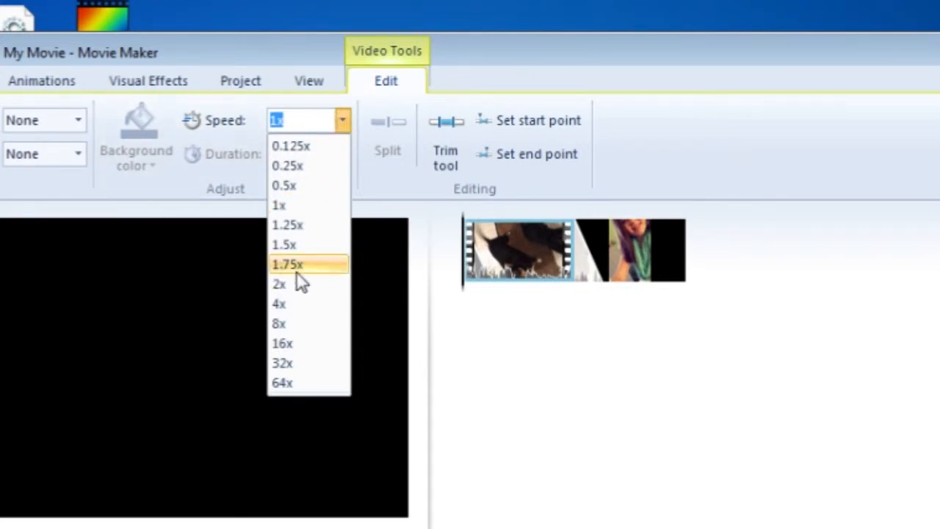
pyautogui.click(298, 285)
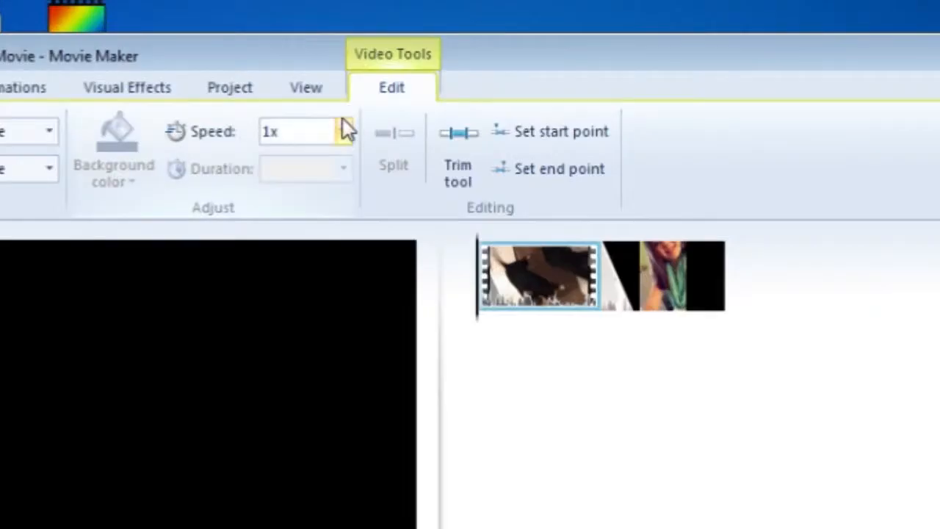
# - Set the dog video's speed to 0.125x, play it in slow motion, and undo the speed change
pyautogui.click(373, 76)
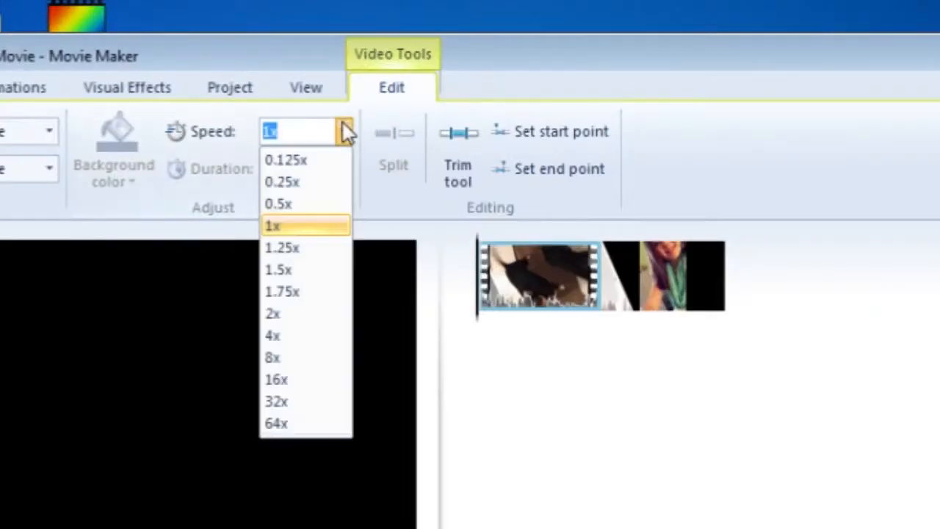
pyautogui.click(318, 161)
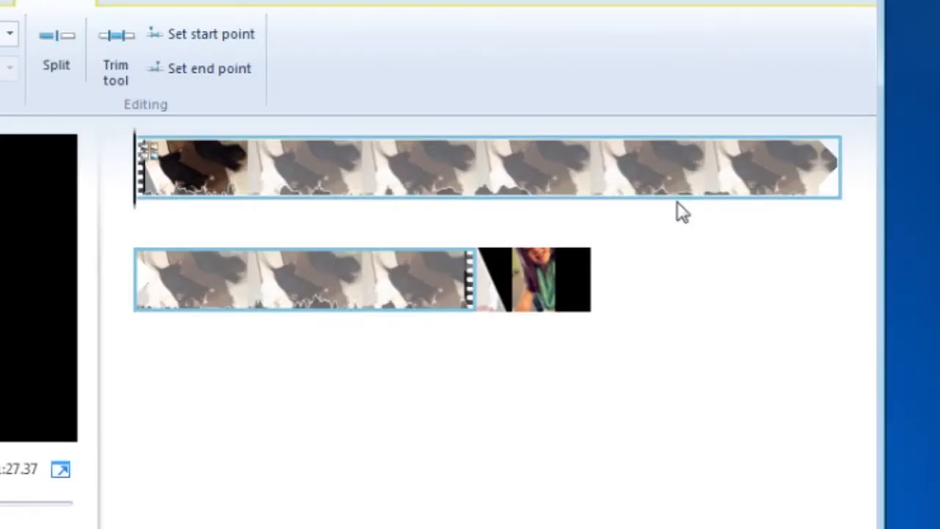
pyautogui.press('space')
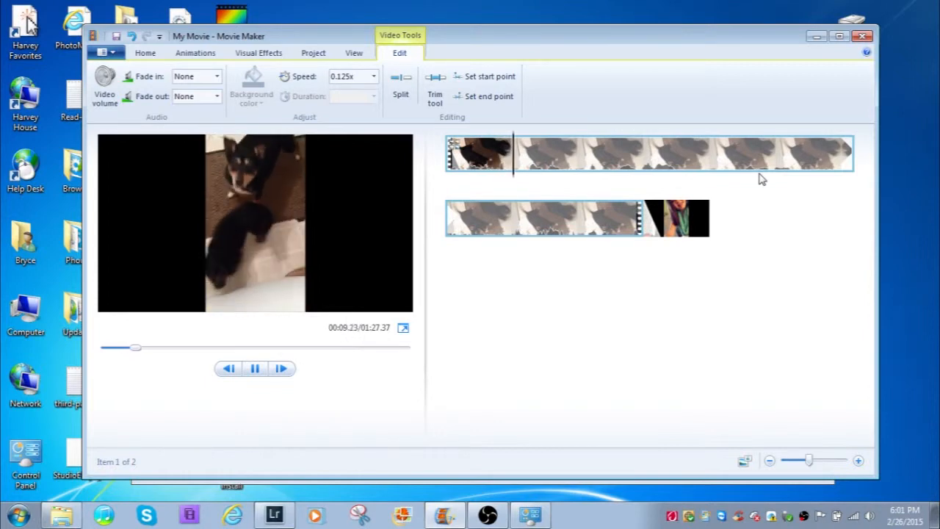
pyautogui.hotkey('ctrl', 'z')
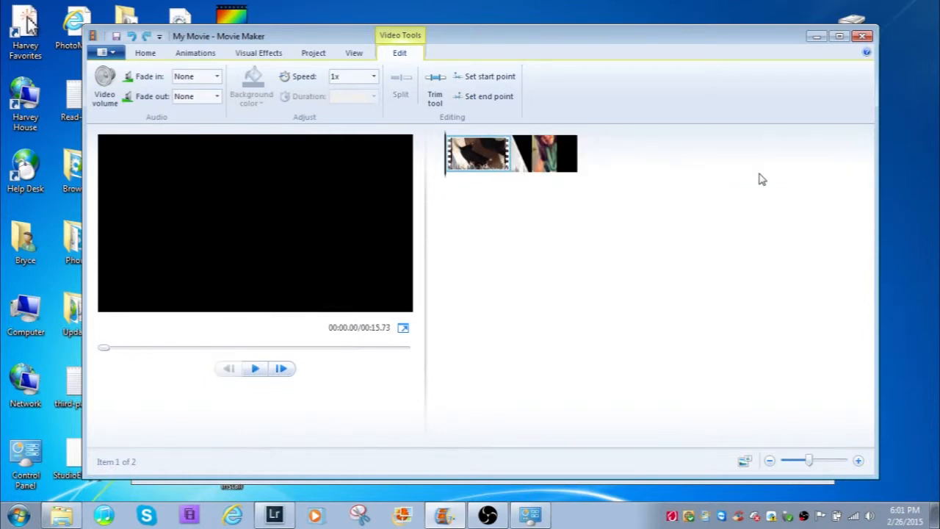
# - Insert a title before the dog video and replace its text with "I can edit this"
pyautogui.click(147, 53)
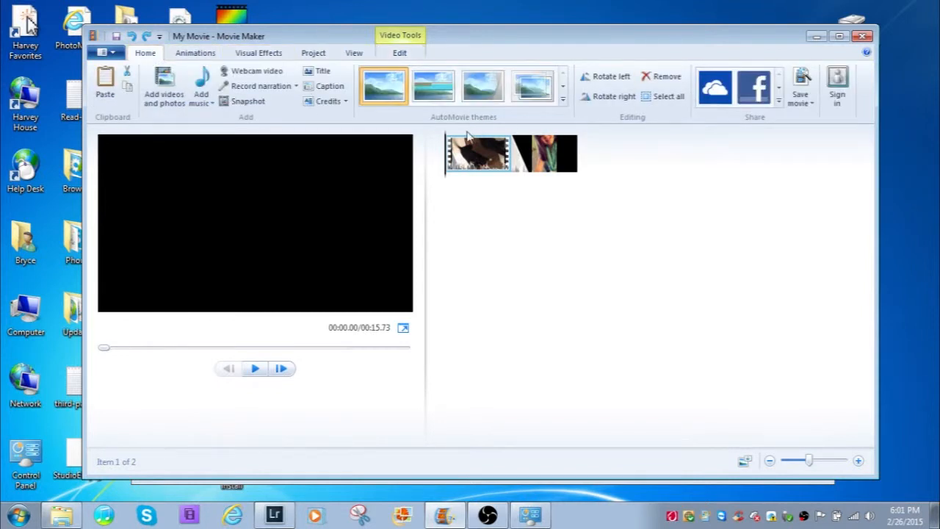
pyautogui.moveTo(448, 155); pyautogui.dragTo(464, 153)
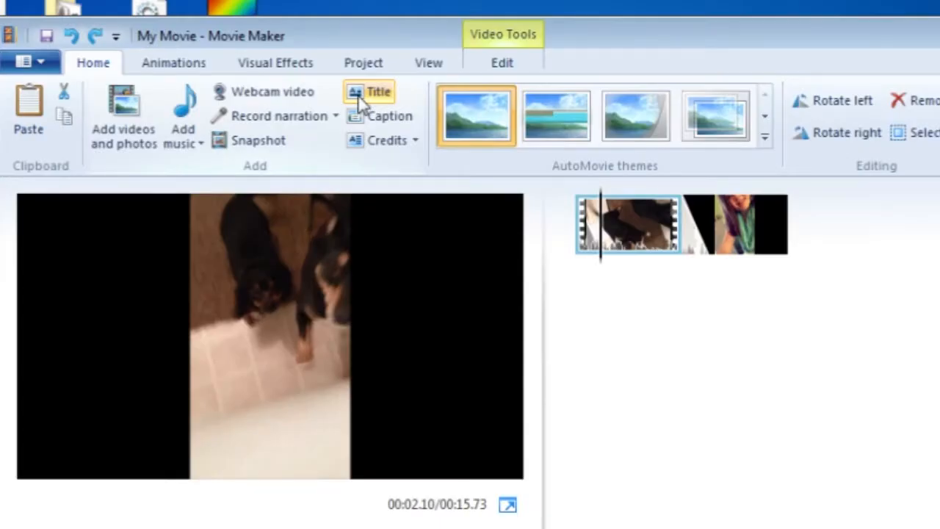
pyautogui.click(360, 95)
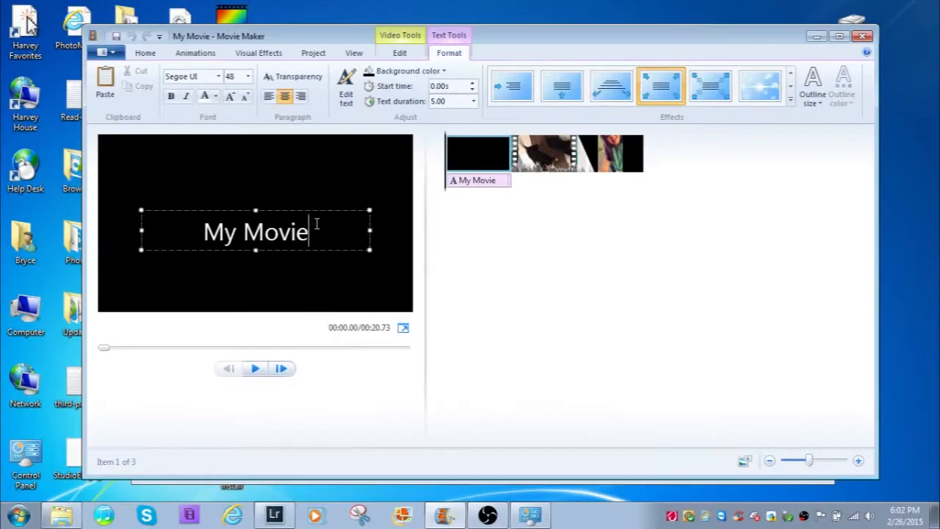
pyautogui.moveTo(421, 223); pyautogui.dragTo(239, 227)
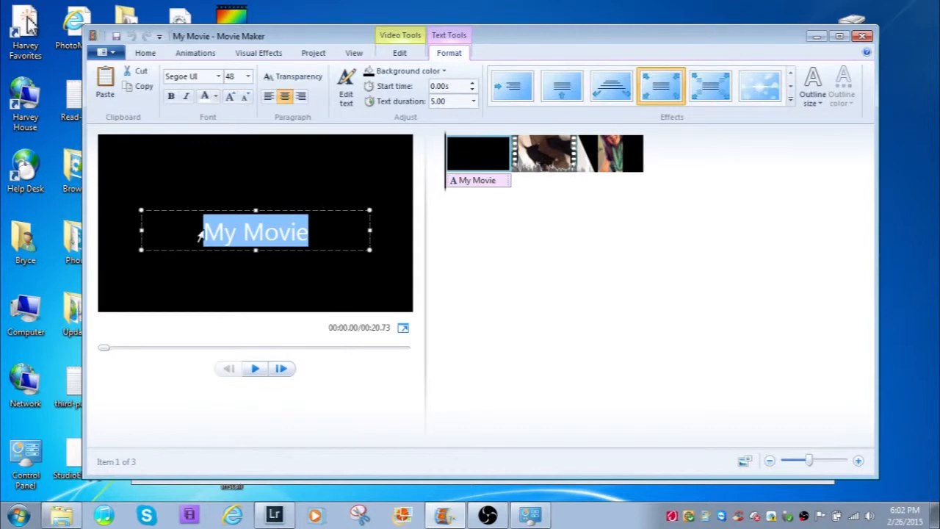
pyautogui.write('I can ')
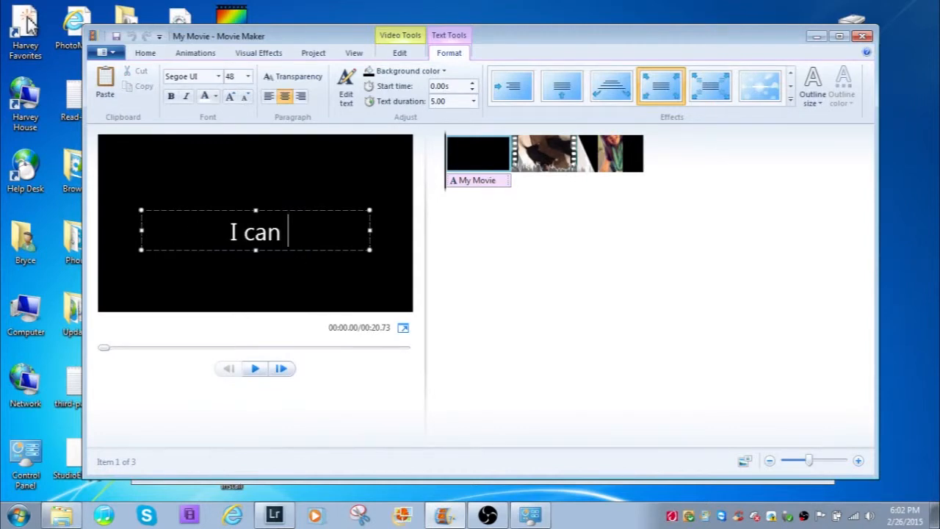
pyautogui.write('edit this')
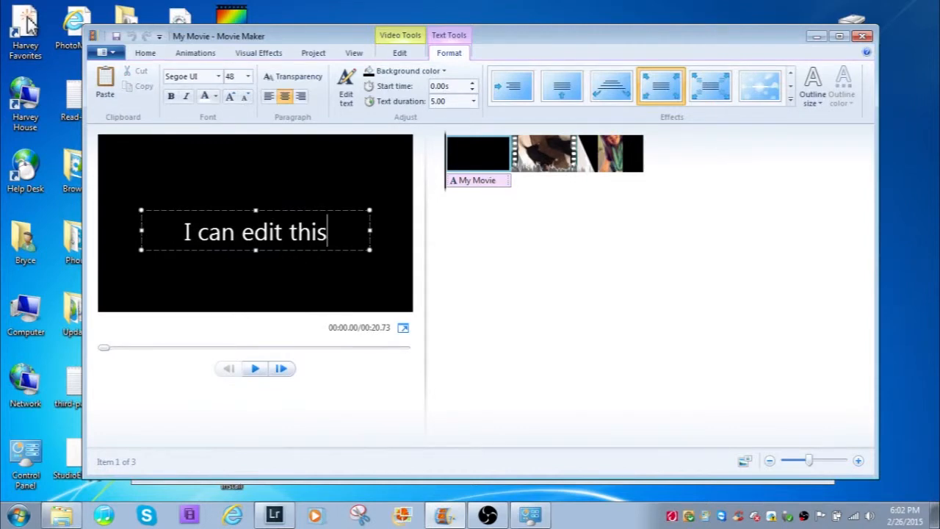
pyautogui.click(465, 157)
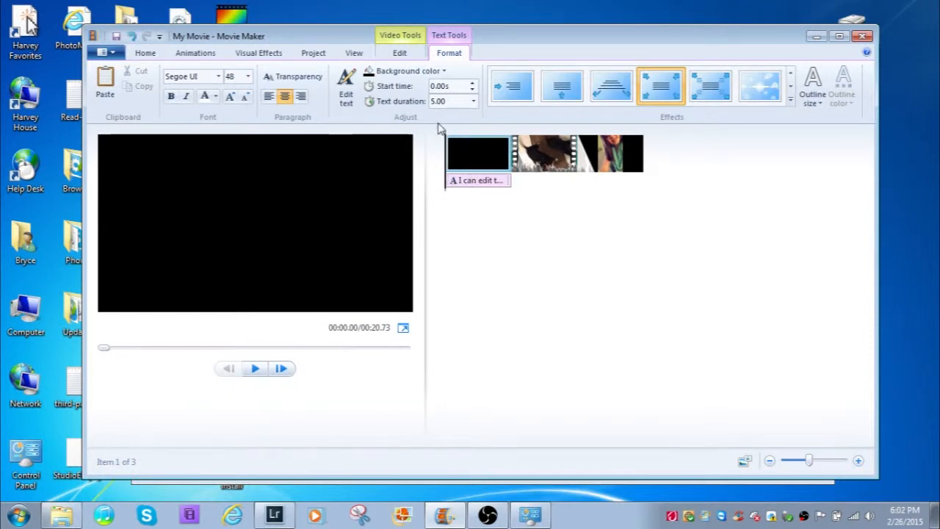
# - Set the title's background color to dark blue, preview its fade-in, and undo the title insertion
pyautogui.click(421, 71)
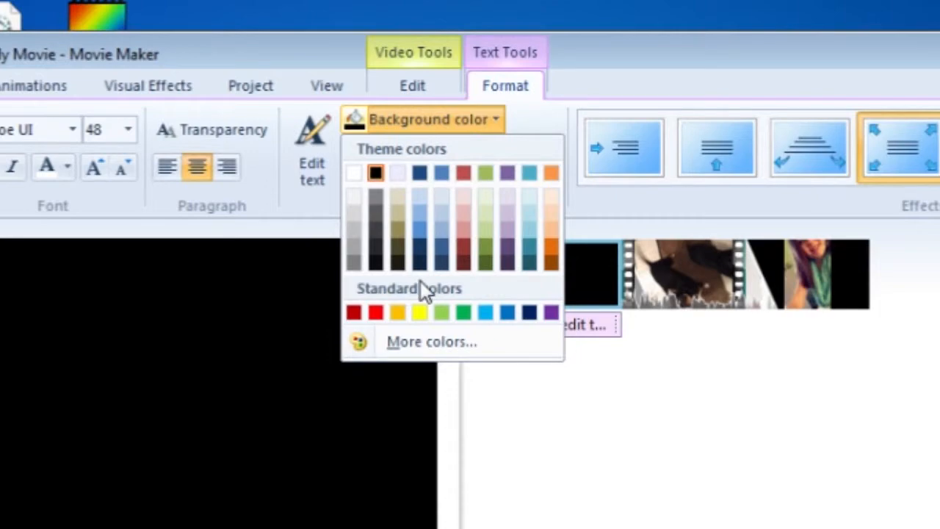
pyautogui.click(424, 315)
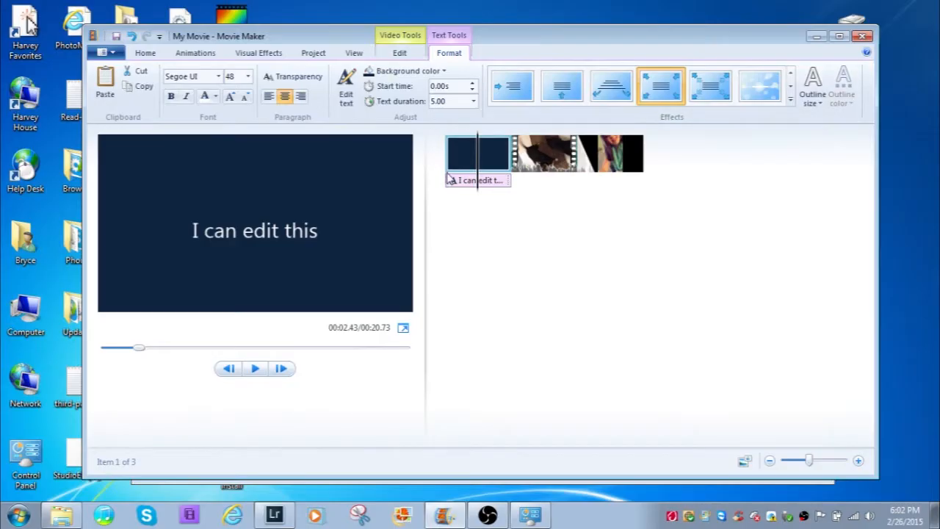
pyautogui.click(450, 177)
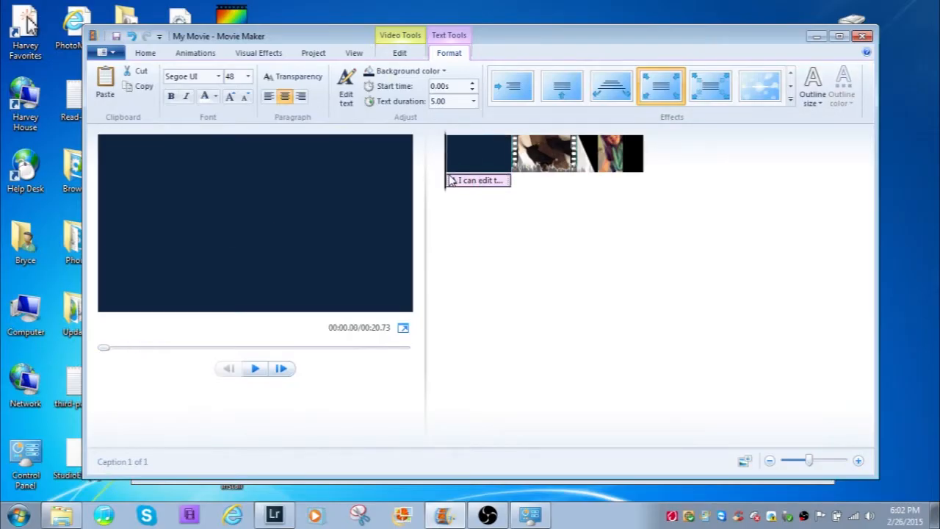
pyautogui.moveTo(447, 157); pyautogui.dragTo(463, 158)
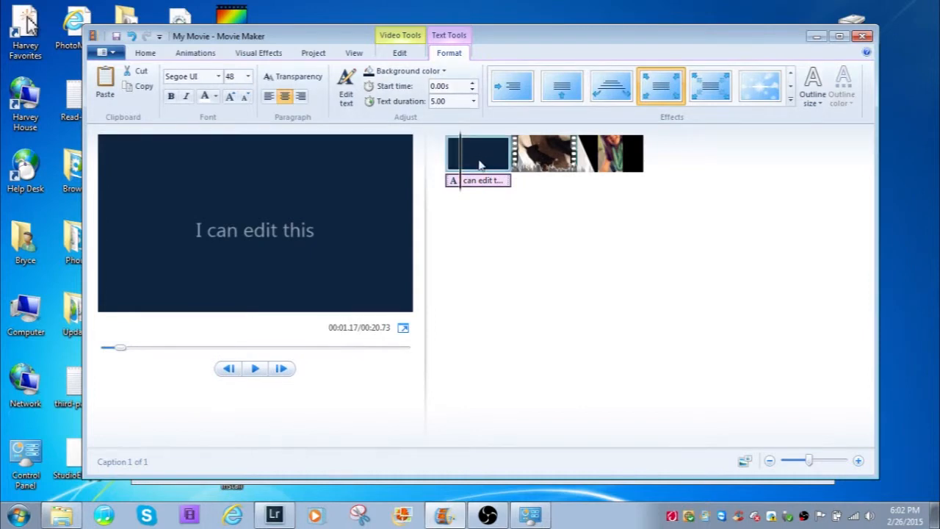
pyautogui.click(131, 35)
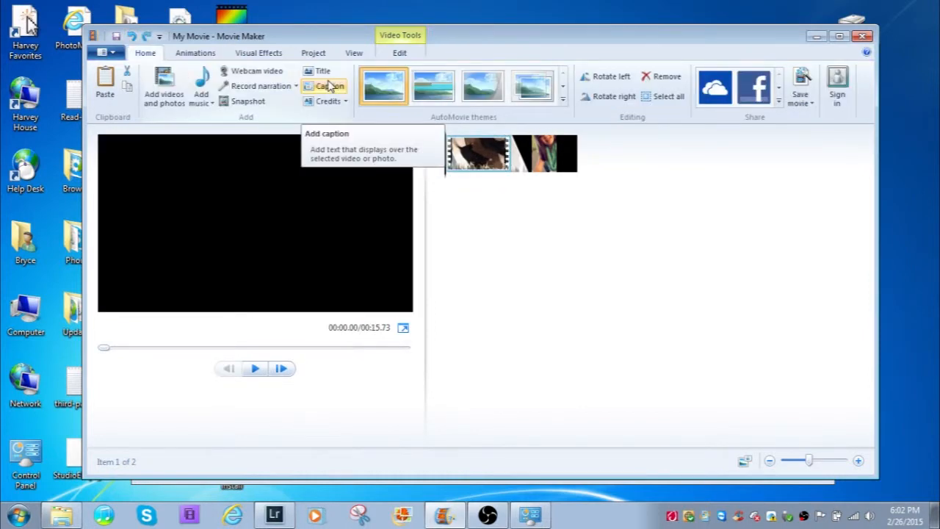
# - Add a caption reading "My dog Sox!" in Cooper Std Black to the dog video, starting at 2.02 seconds
pyautogui.click(330, 86)
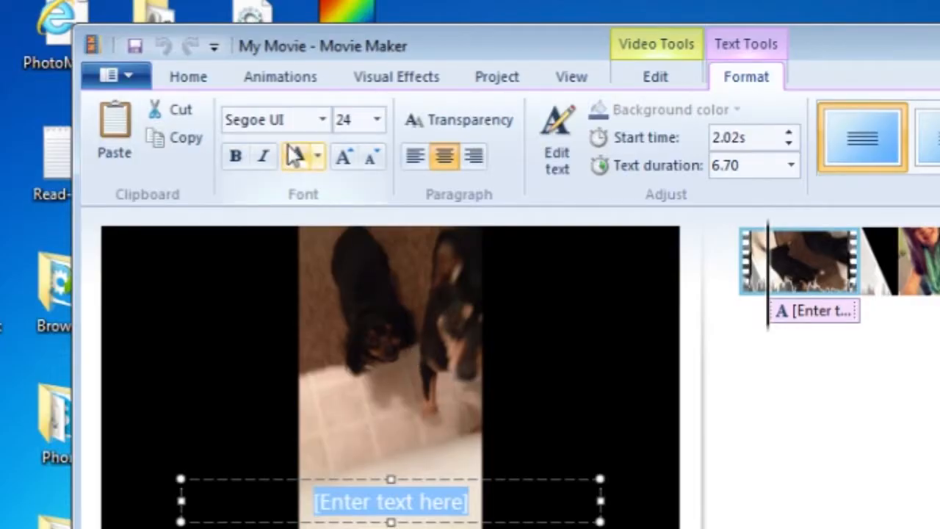
pyautogui.click(323, 120)
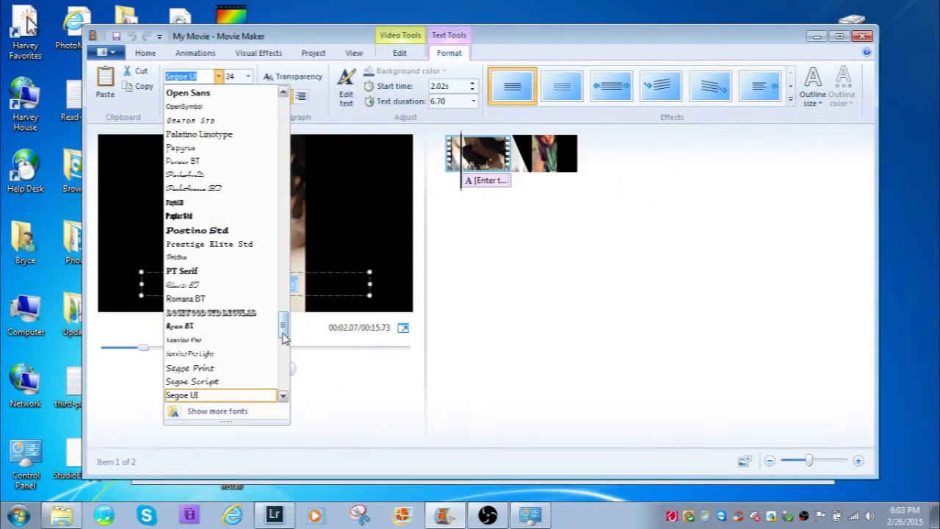
pyautogui.moveTo(319, 378); pyautogui.dragTo(318, 307)
pyautogui.moveTo(282, 257); pyautogui.dragTo(284, 188)
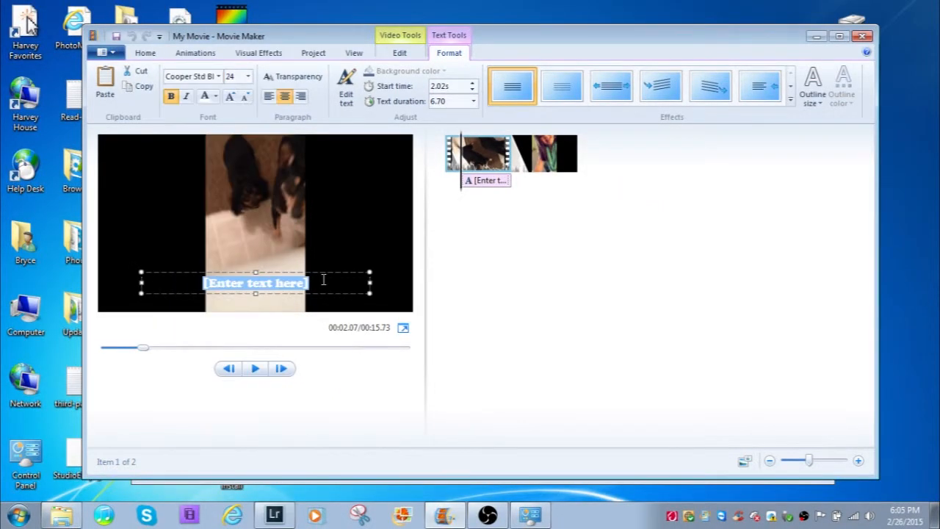
pyautogui.press('BackSpace')
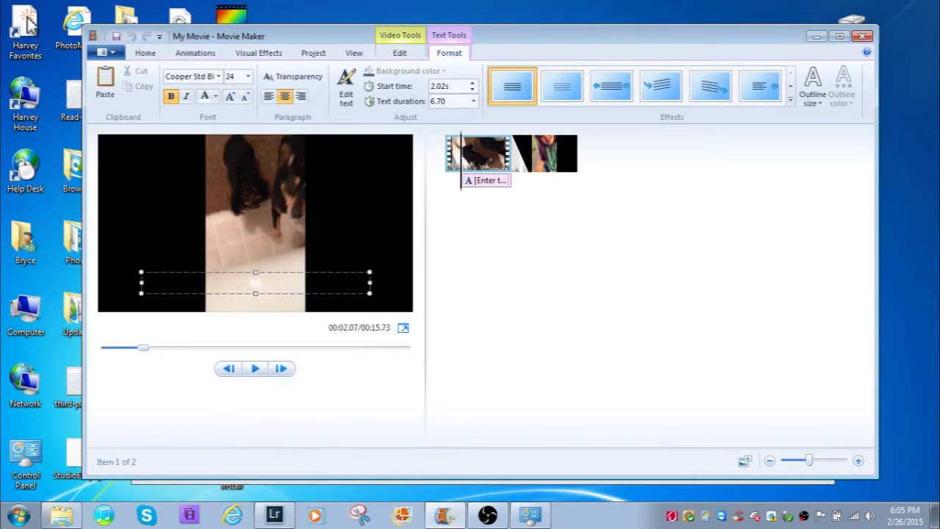
pyautogui.write('My dog Sox!')
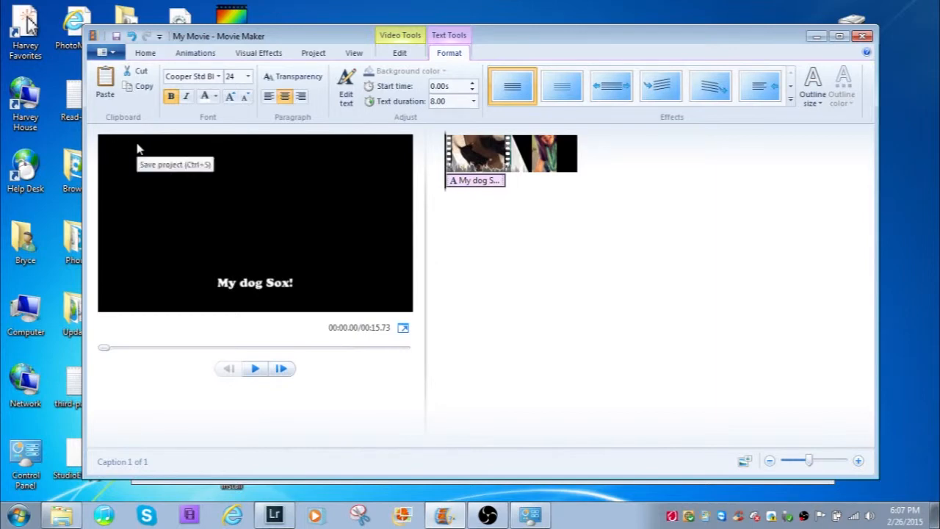
# - Start saving the project and set its file name to "My Project"
pyautogui.hotkey('ctrl', 's')
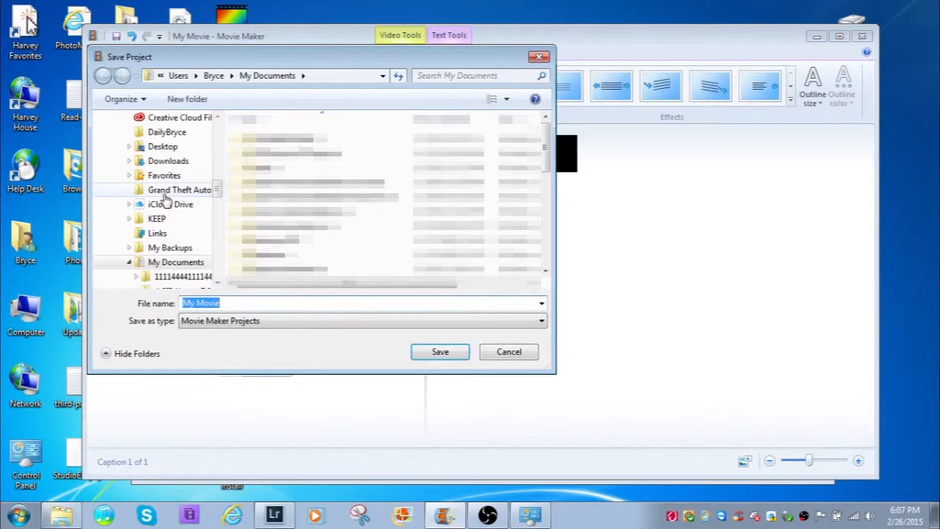
pyautogui.rightClick(255, 302)
pyautogui.click(247, 302)
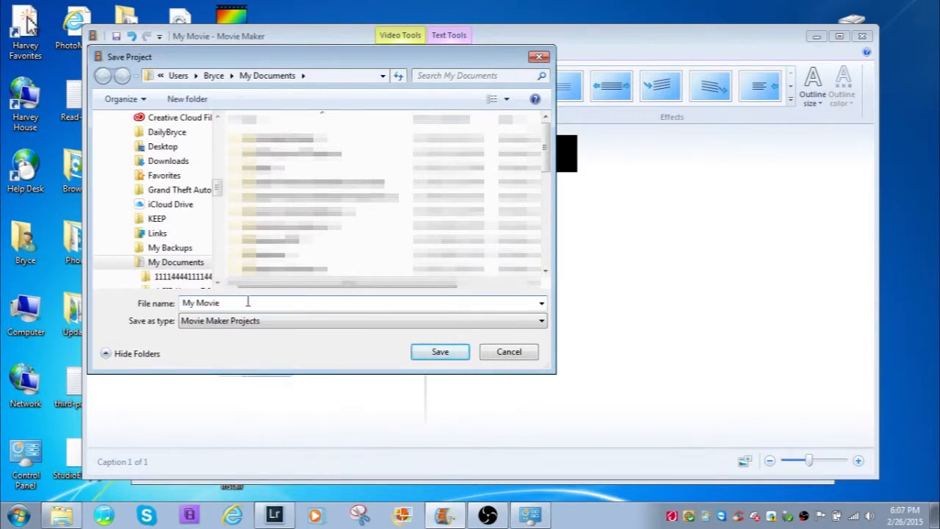
pyautogui.hotkey('ctrl', 'a')
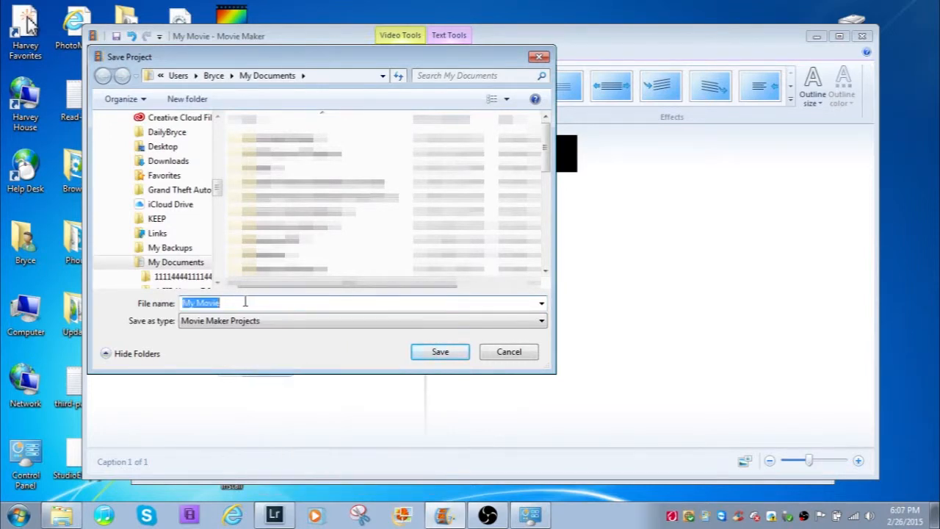
pyautogui.press('BackSpace')
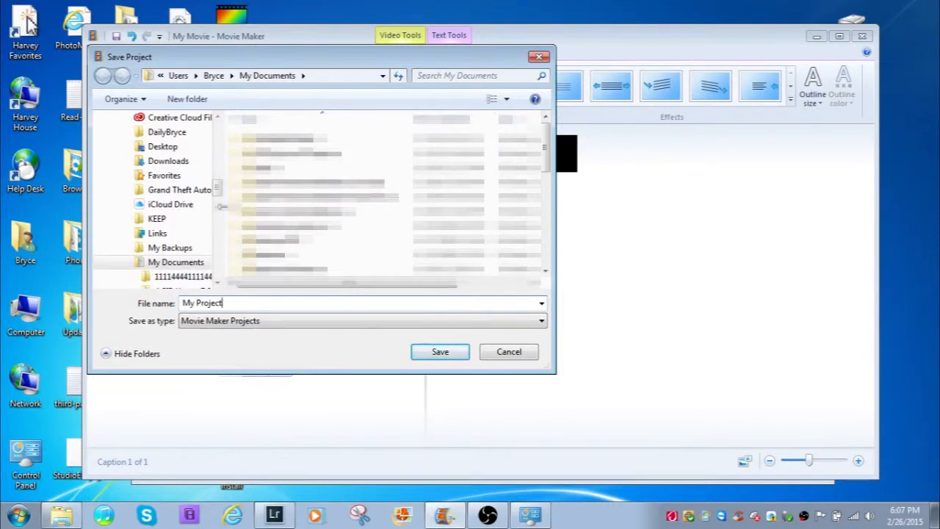
# - Save the project in the Movie Maker folder on the personal network drive of BRYCE-DESKTOP
pyautogui.moveTo(218, 190); pyautogui.dragTo(218, 267)
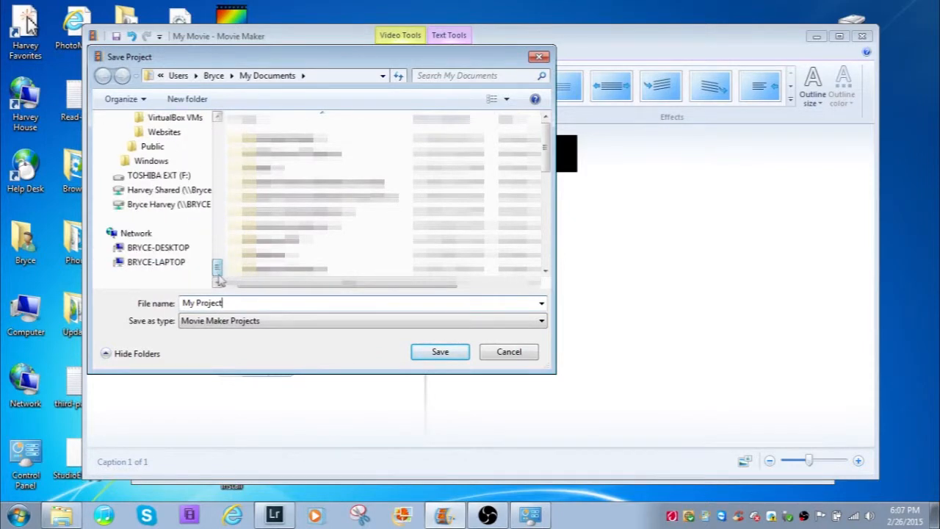
pyautogui.click(174, 211)
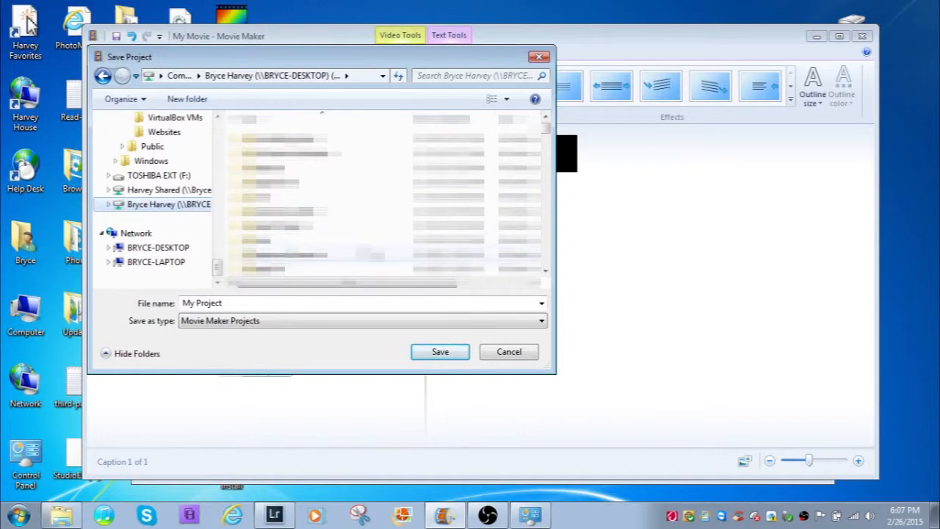
pyautogui.click(367, 255)
pyautogui.press('p')
pyautogui.press('Down')
pyautogui.press('Down')
pyautogui.press('Down')
pyautogui.press('Down')
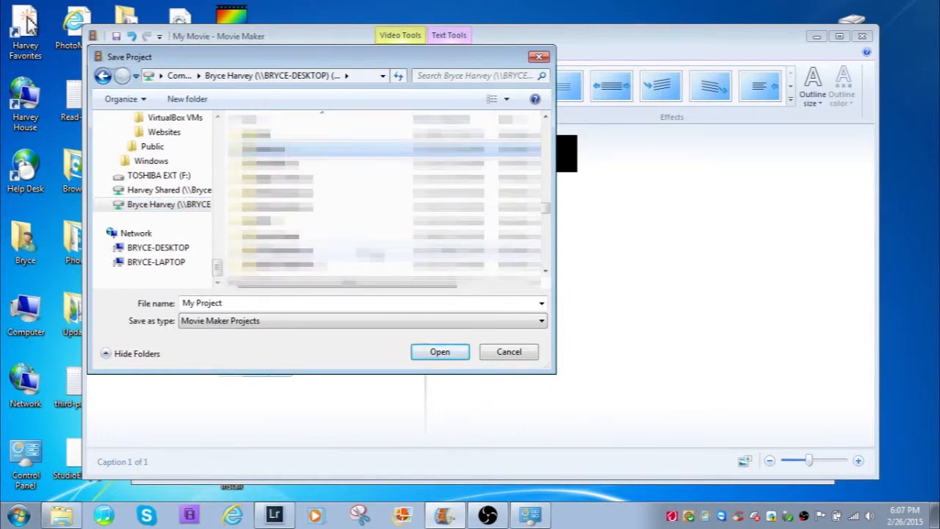
pyautogui.press('Down')
pyautogui.press('Down')
pyautogui.press('Down')
pyautogui.press('Return')
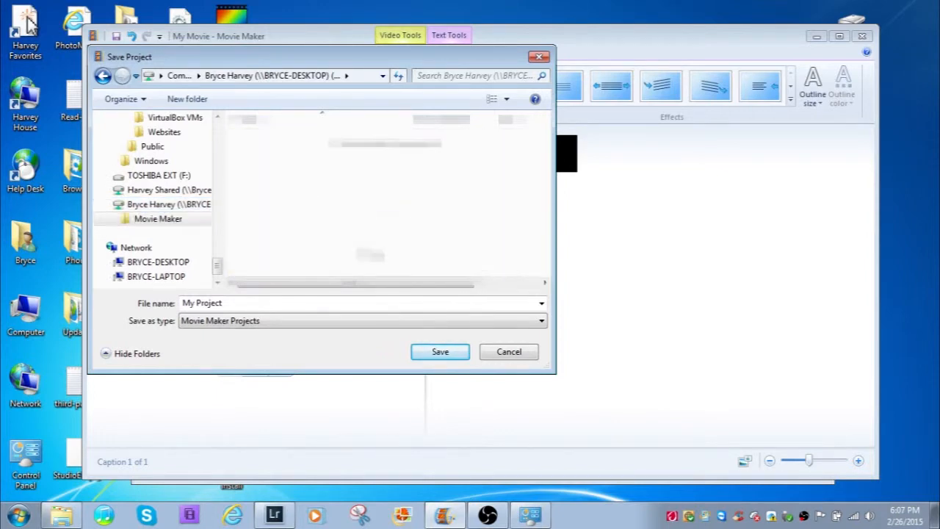
pyautogui.click(441, 354)
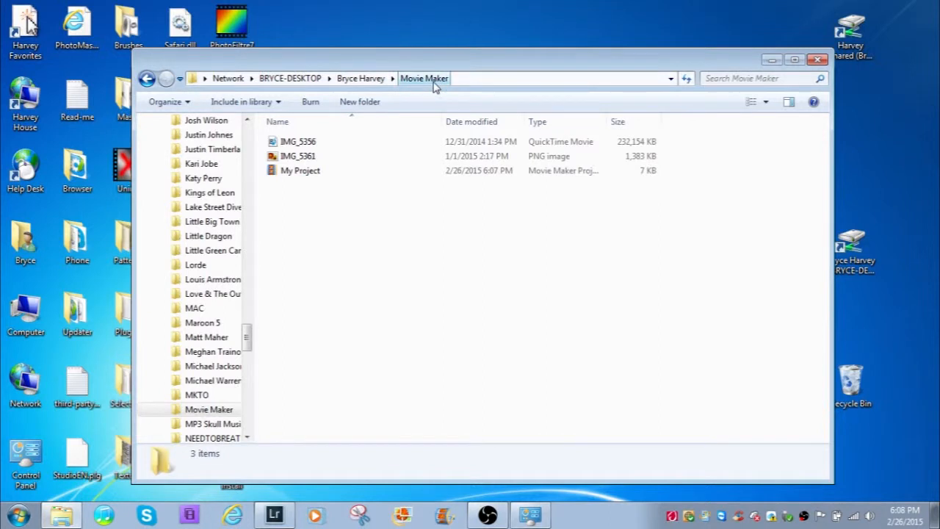
# - Reopen the saved My Project file from the Movie Maker folder
pyautogui.click(296, 174)
pyautogui.doubleClick(296, 175)
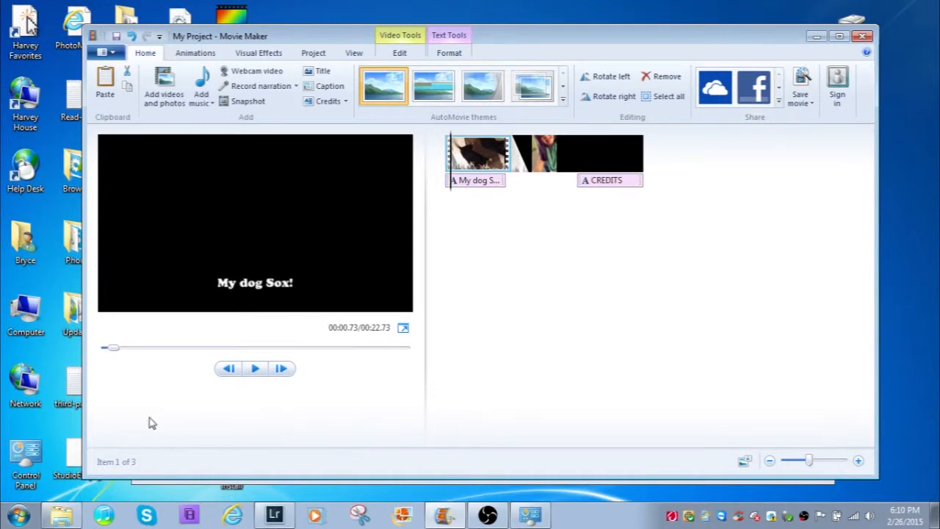
# - Find the track 02 Hey Brother in Avicii's New Year's Eve Mix - Single folder in File Explorer and play it
pyautogui.click(62, 516)
pyautogui.moveTo(248, 209); pyautogui.dragTo(247, 149)
pyautogui.click(214, 264)
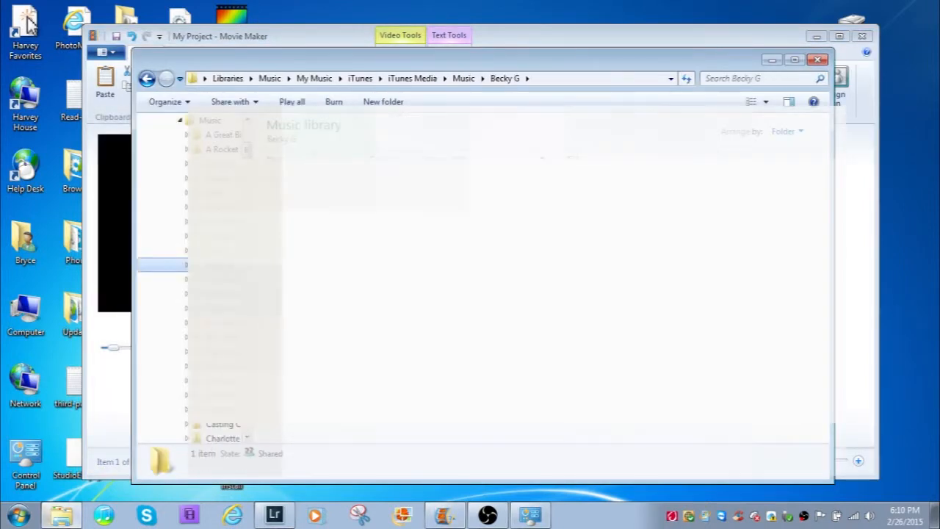
pyautogui.click(215, 250)
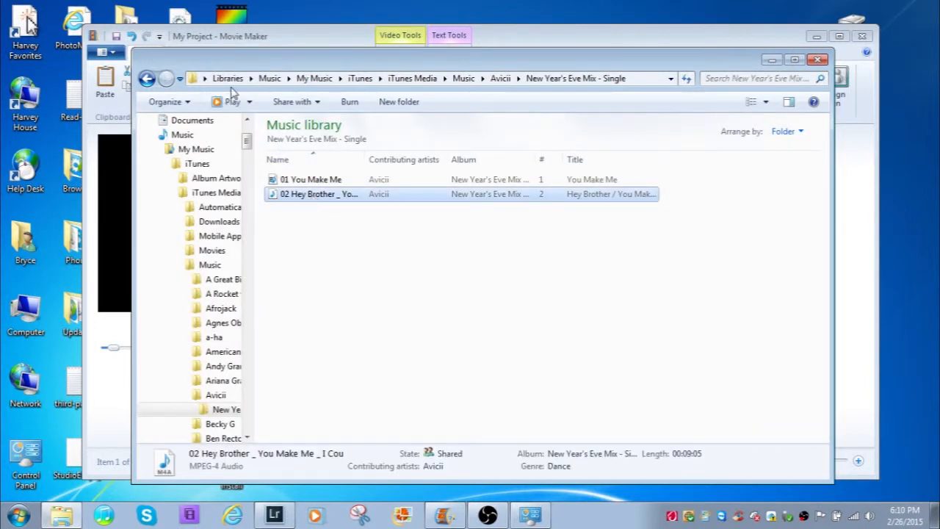
pyautogui.click(229, 100)
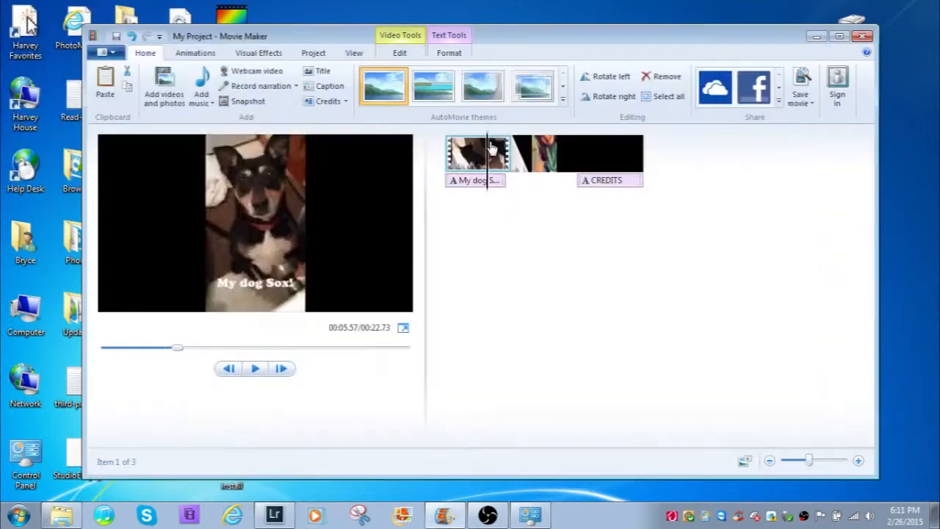
# - Scrub through the clips on the timeline and return the playhead to the start of the movie
pyautogui.moveTo(478, 158)
pyautogui.mouseDown()
pyautogui.moveTo(454, 151)
pyautogui.moveTo(474, 156)
pyautogui.mouseUp()
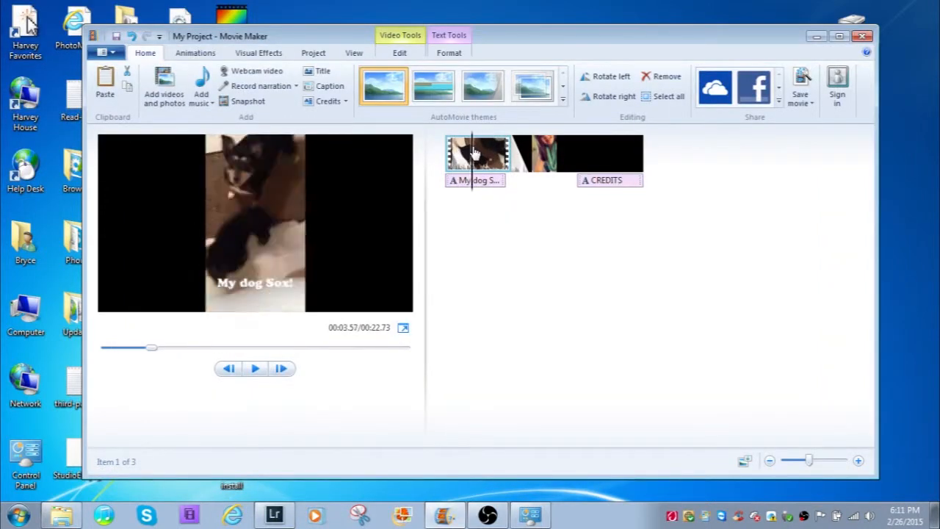
pyautogui.click(565, 154)
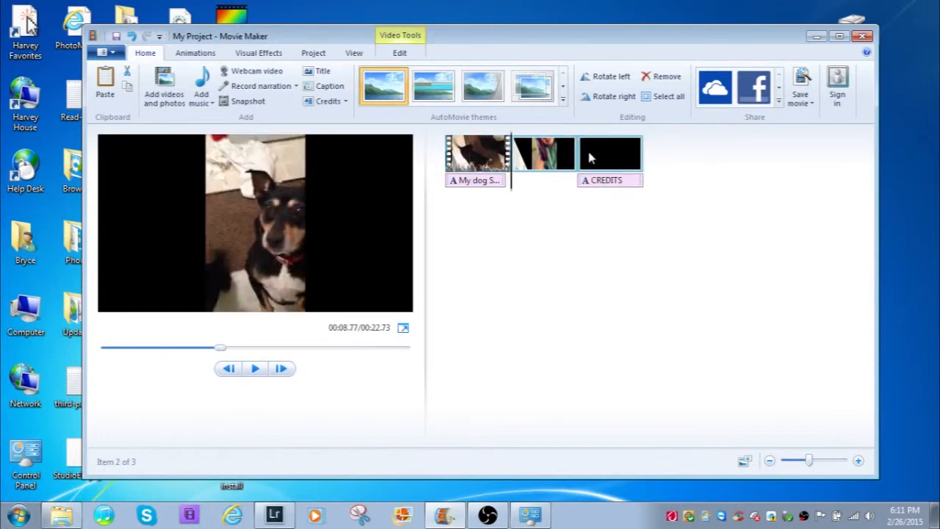
pyautogui.click(446, 154)
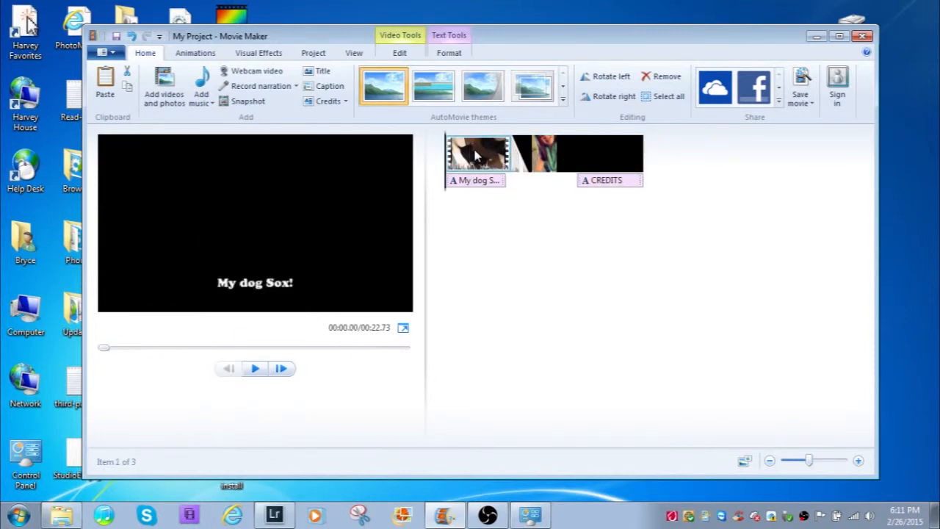
# - Add the song 13 Say Something from A Great Big World's folder in iTunes Media as background music
pyautogui.click(202, 80)
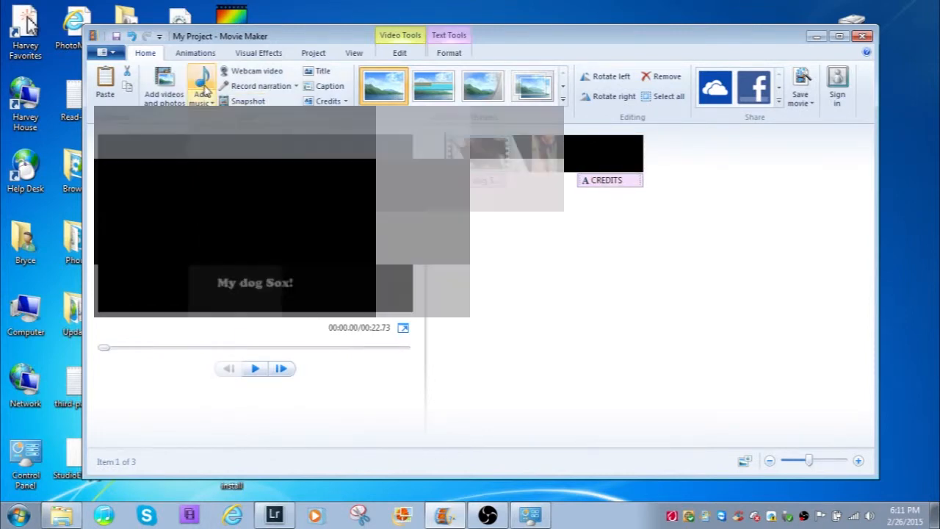
pyautogui.doubleClick(235, 140)
pyautogui.doubleClick(239, 153)
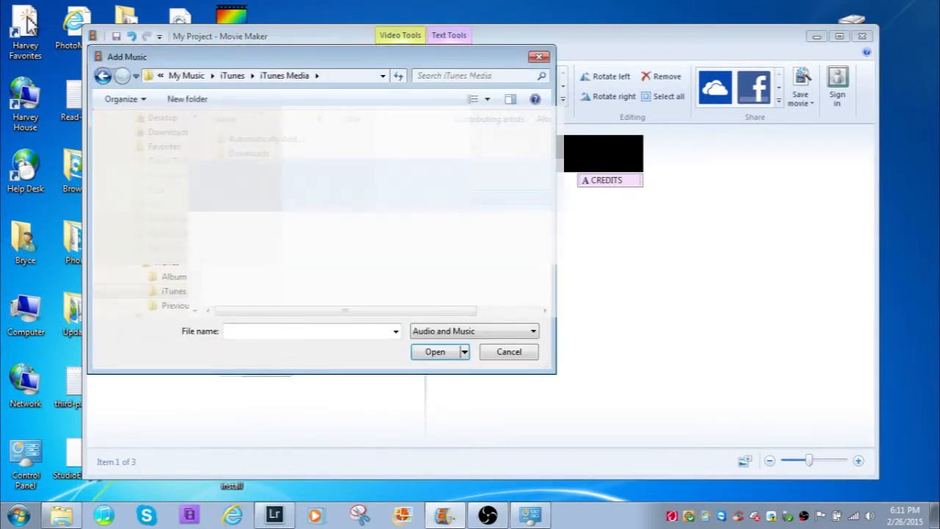
pyautogui.doubleClick(238, 198)
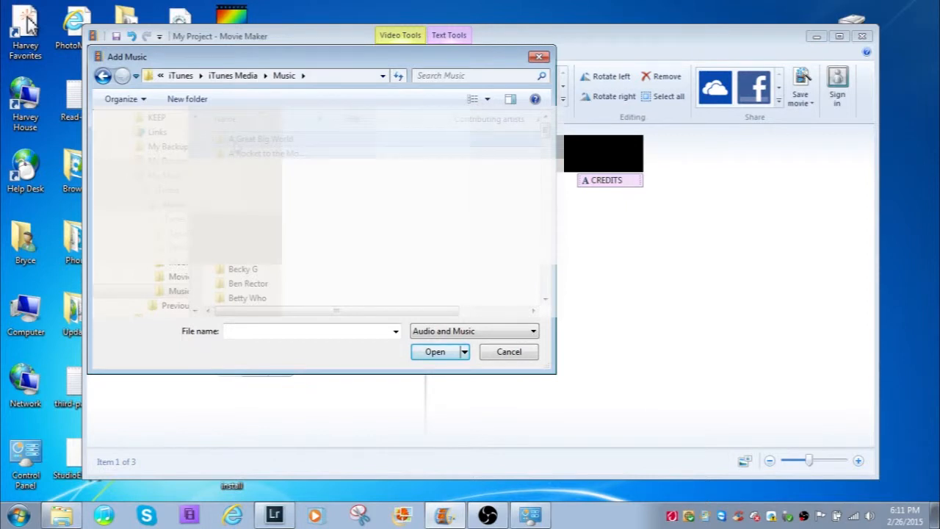
pyautogui.doubleClick(235, 139)
pyautogui.click(160, 77)
pyautogui.moveTo(194, 79)
pyautogui.click(235, 65)
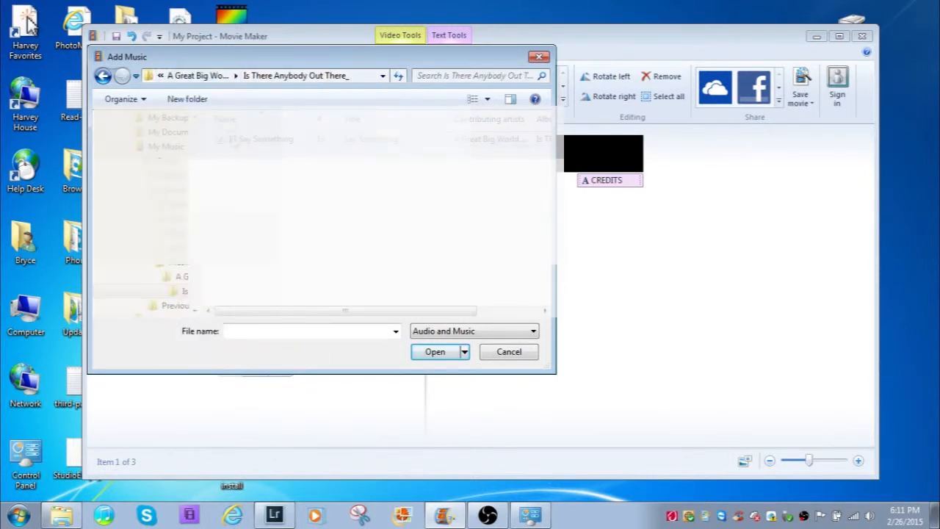
pyautogui.click(250, 141)
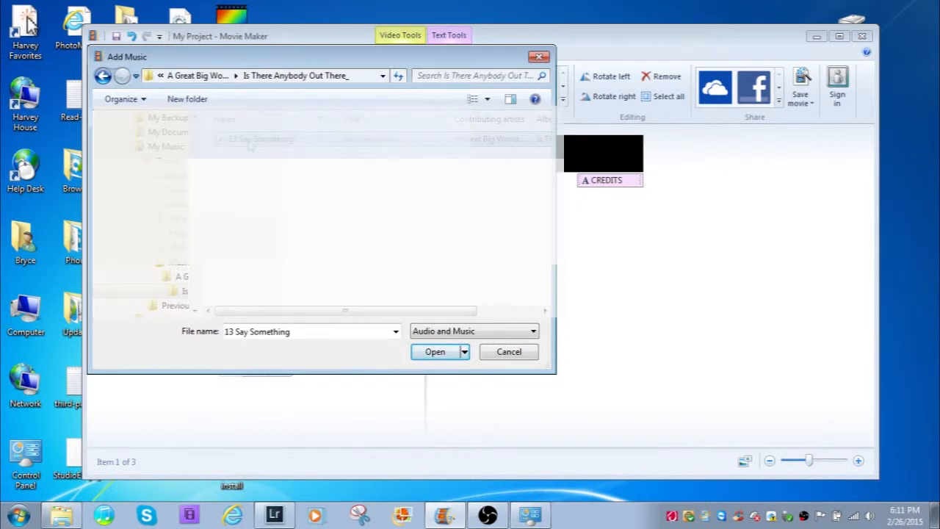
pyautogui.click(433, 351)
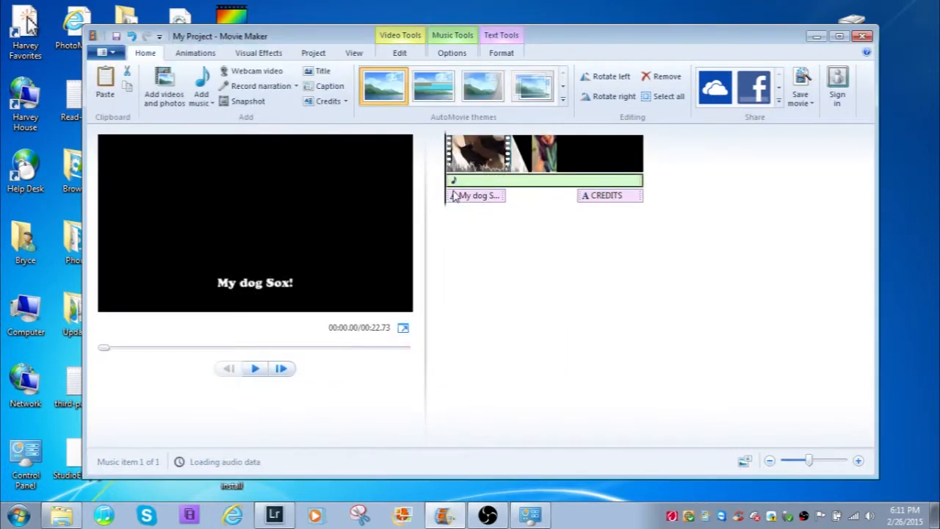
# - Play the movie with its background music, stop playback and return to the start
pyautogui.click(450, 182)
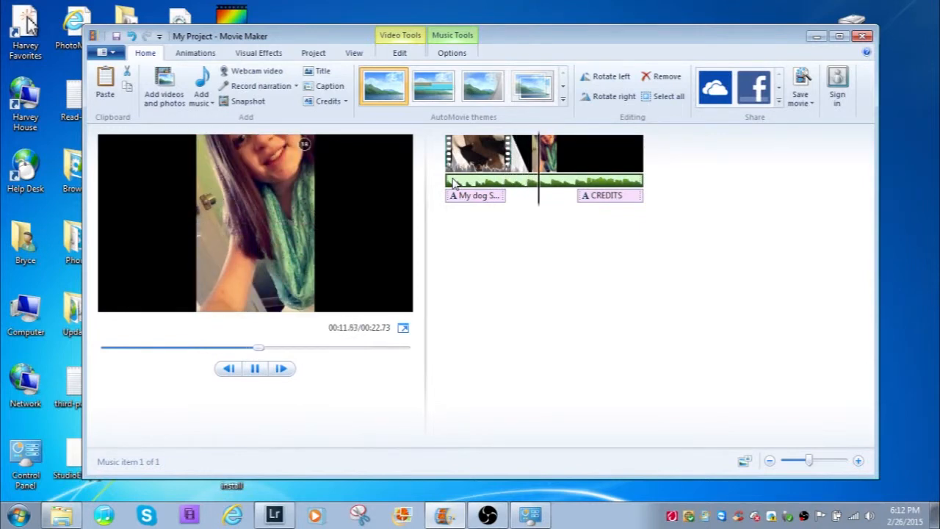
pyautogui.click(645, 72)
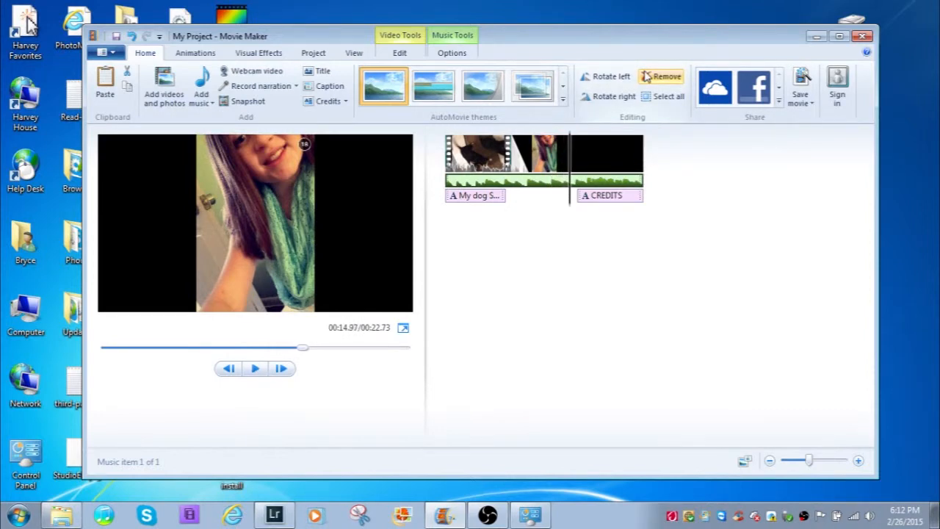
pyautogui.click(479, 185)
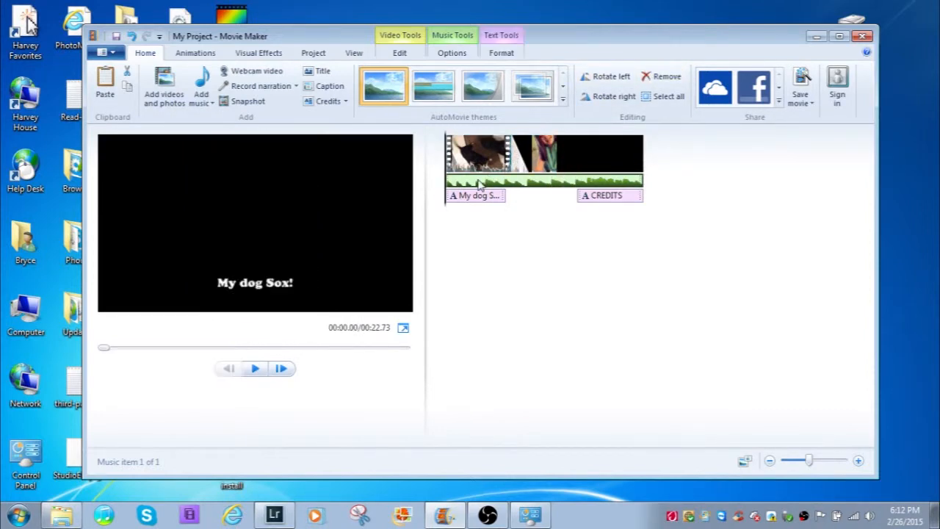
# - Raise the music volume, set the song's start point to 37.63 s and return the playhead to the start
pyautogui.click(446, 52)
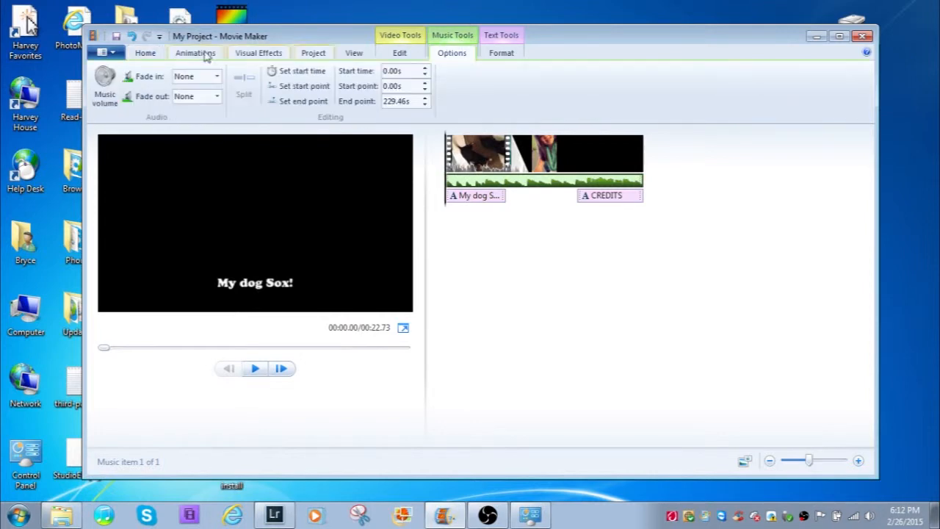
pyautogui.click(105, 86)
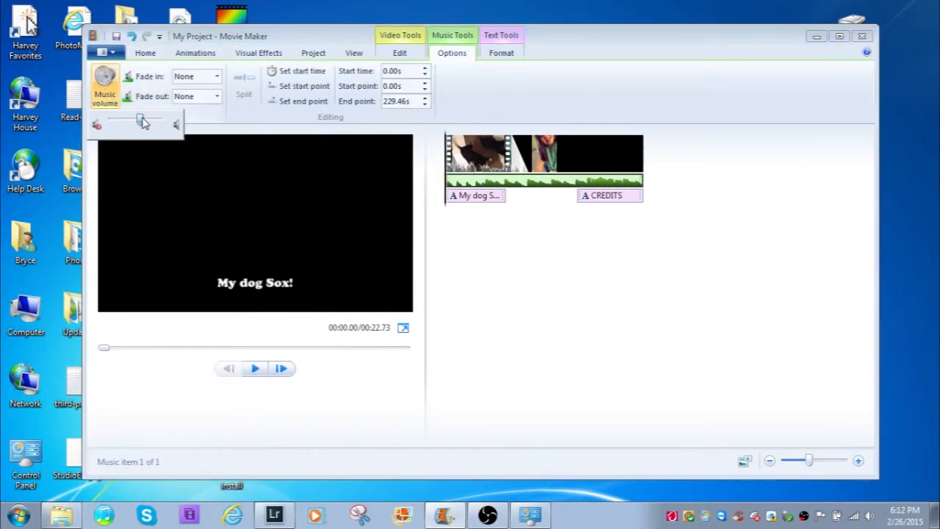
pyautogui.moveTo(138, 118); pyautogui.dragTo(158, 119)
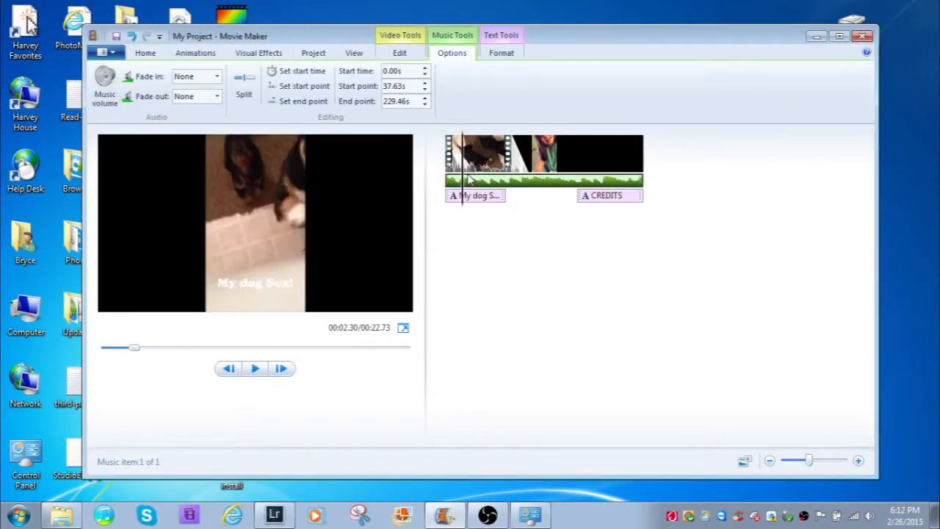
pyautogui.moveTo(463, 177); pyautogui.dragTo(441, 174)
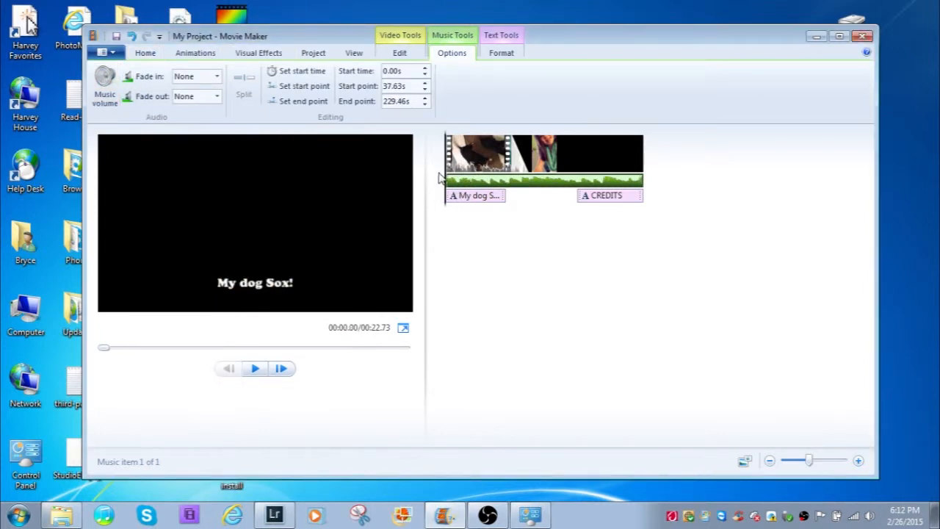
# - Set the background music's fade-in to Slow
pyautogui.click(191, 75)
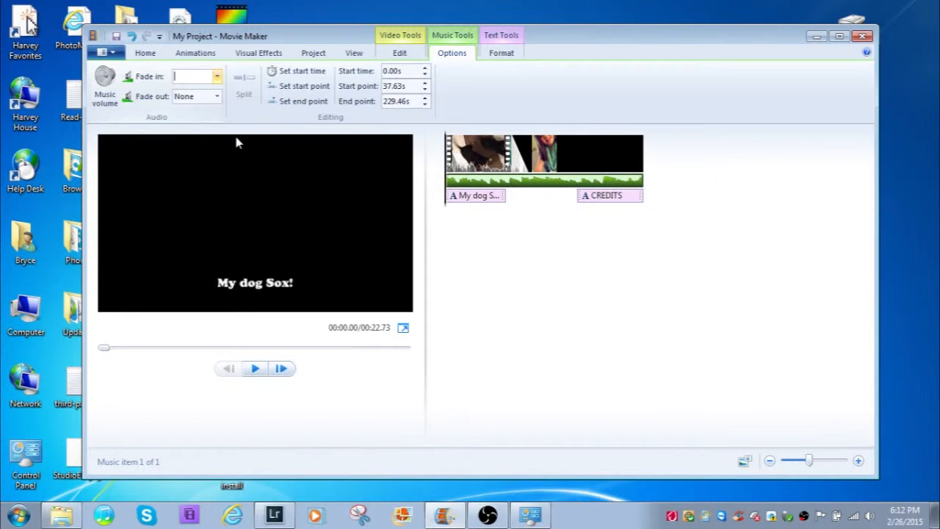
pyautogui.click(200, 77)
pyautogui.write('Slow')
pyautogui.click(463, 158)
pyautogui.press('space')
pyautogui.click(194, 77)
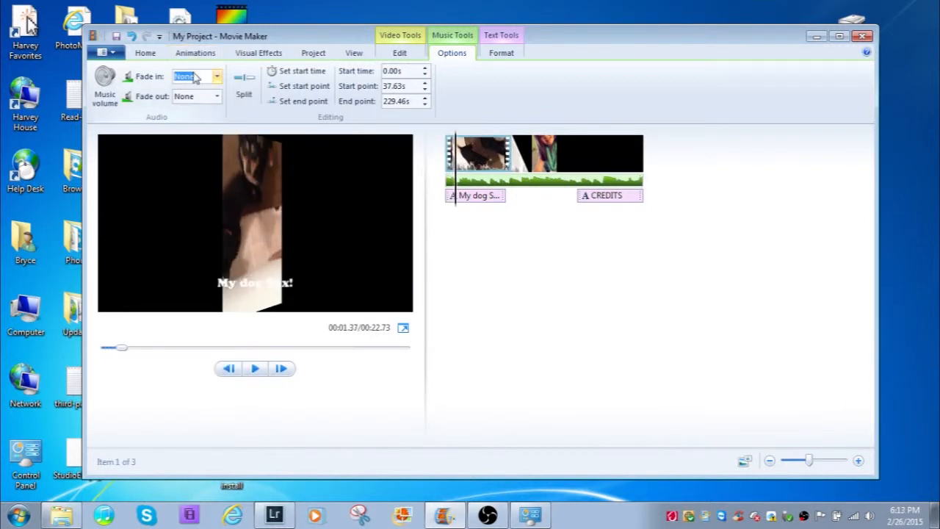
pyautogui.write('Slow')
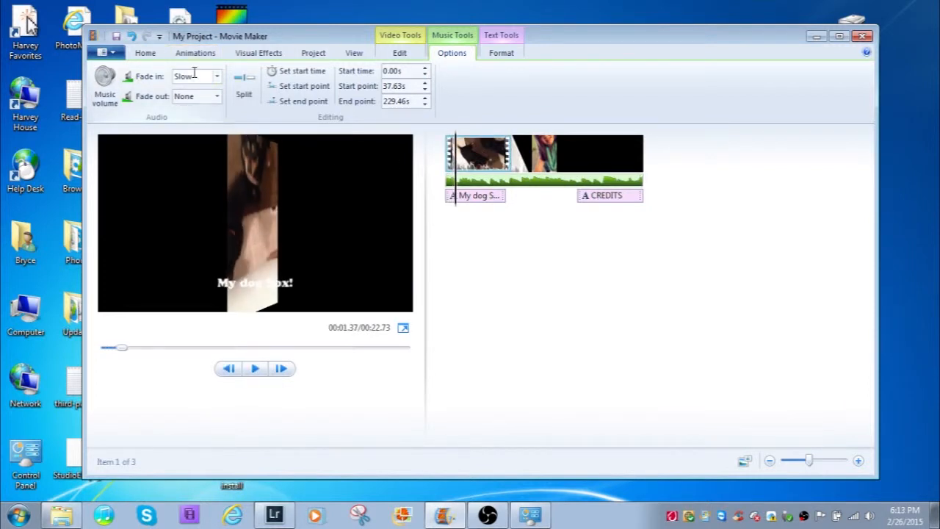
# - Play the movie from the start to check the music's fade-in
pyautogui.click(449, 162)
pyautogui.moveTo(449, 163); pyautogui.dragTo(403, 165)
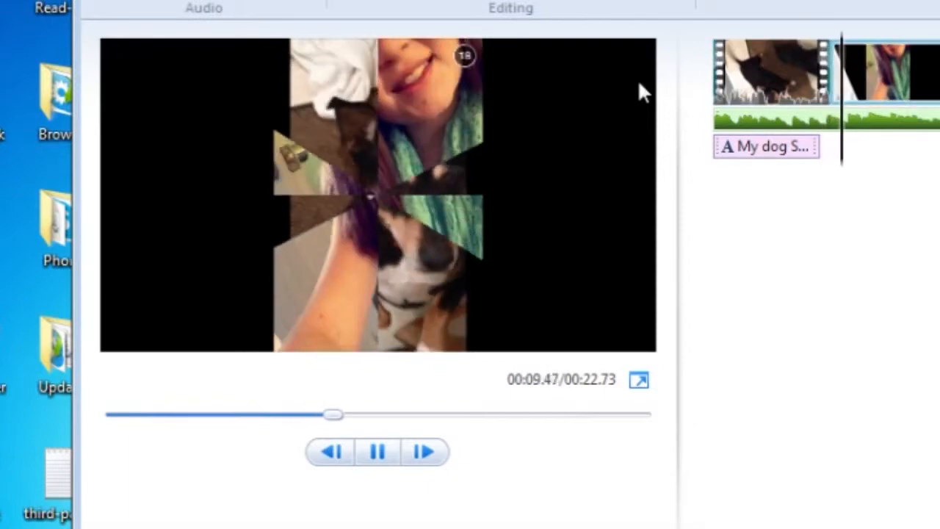
pyautogui.press('space')
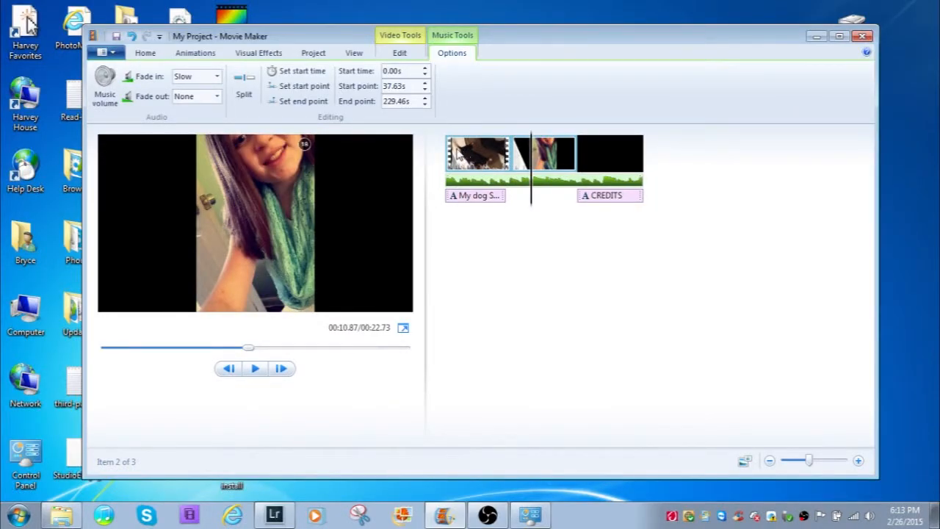
# - Place the playhead where the dog video ends and the photo begins, at about 8.77 s
pyautogui.press('Home')
pyautogui.moveTo(450, 154); pyautogui.dragTo(472, 154)
pyautogui.click(523, 153)
pyautogui.moveTo(522, 153)
pyautogui.mouseDown()
pyautogui.moveTo(583, 154)
pyautogui.moveTo(517, 155)
pyautogui.mouseUp()
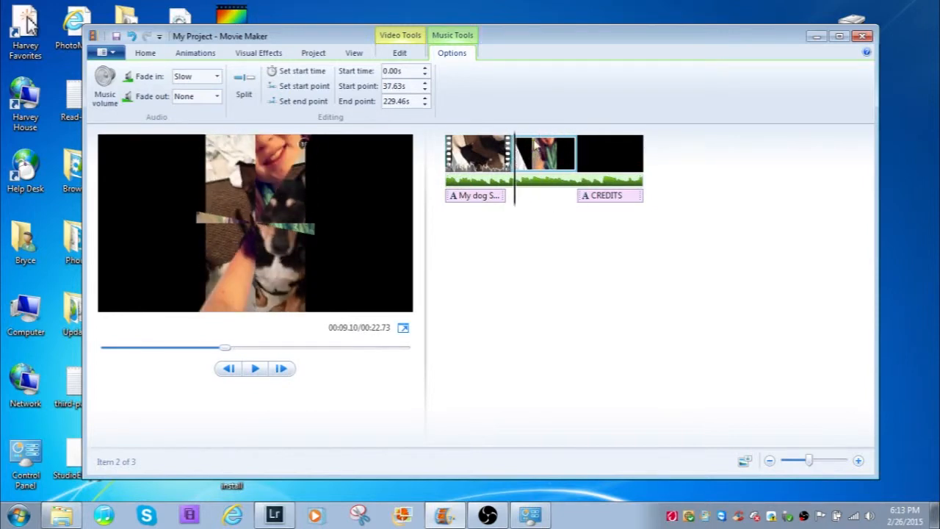
pyautogui.moveTo(810, 461); pyautogui.dragTo(846, 461)
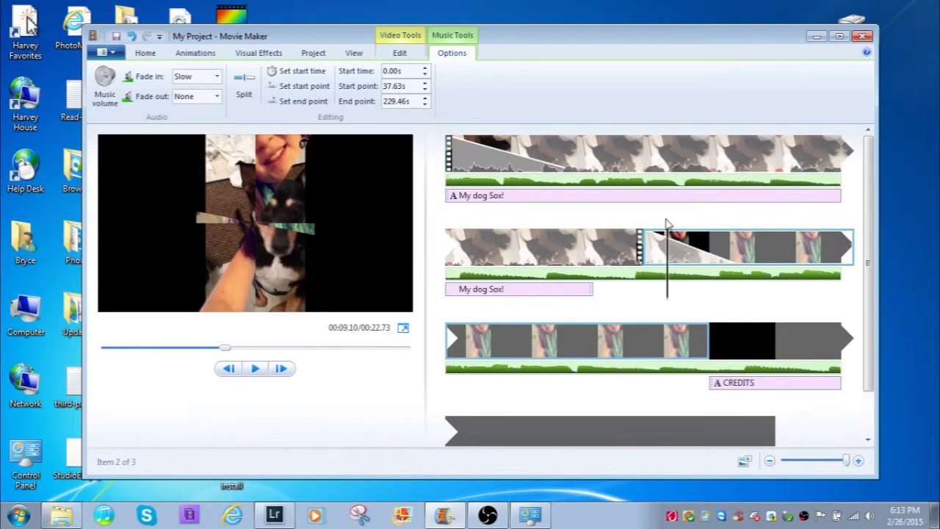
pyautogui.moveTo(669, 242); pyautogui.dragTo(645, 241)
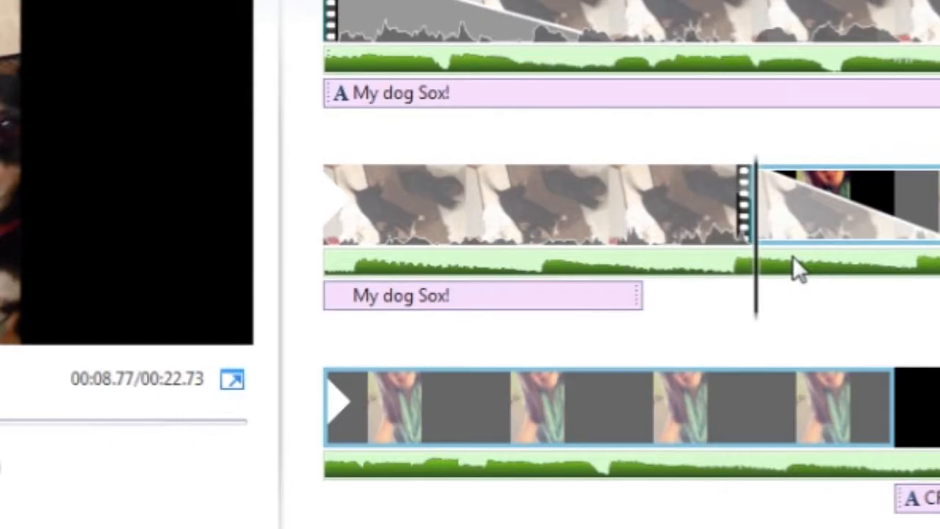
# - Split the background music at the boundary between the dog video and the photo, at about 8.73 s
pyautogui.click(663, 272)
pyautogui.moveTo(332, 252); pyautogui.dragTo(760, 247)
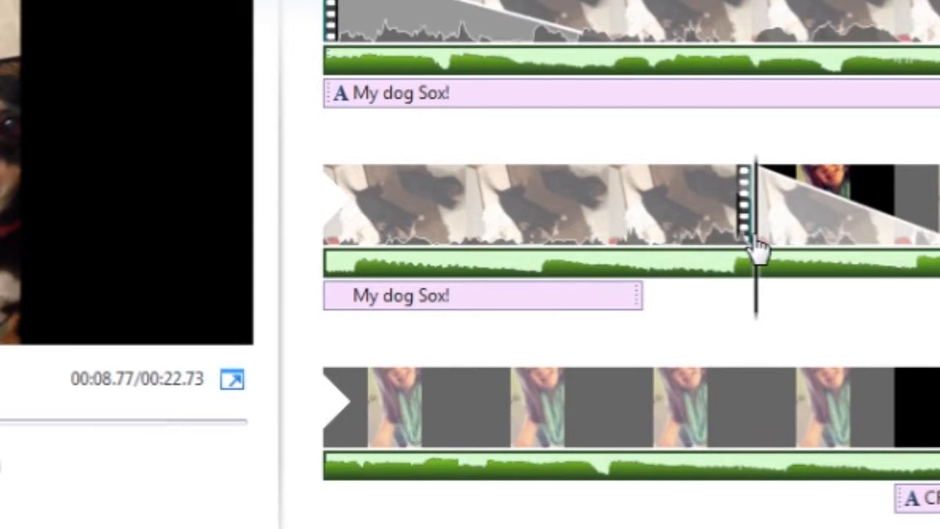
pyautogui.click(753, 234)
pyautogui.moveTo(762, 244); pyautogui.dragTo(702, 243)
pyautogui.click(786, 259)
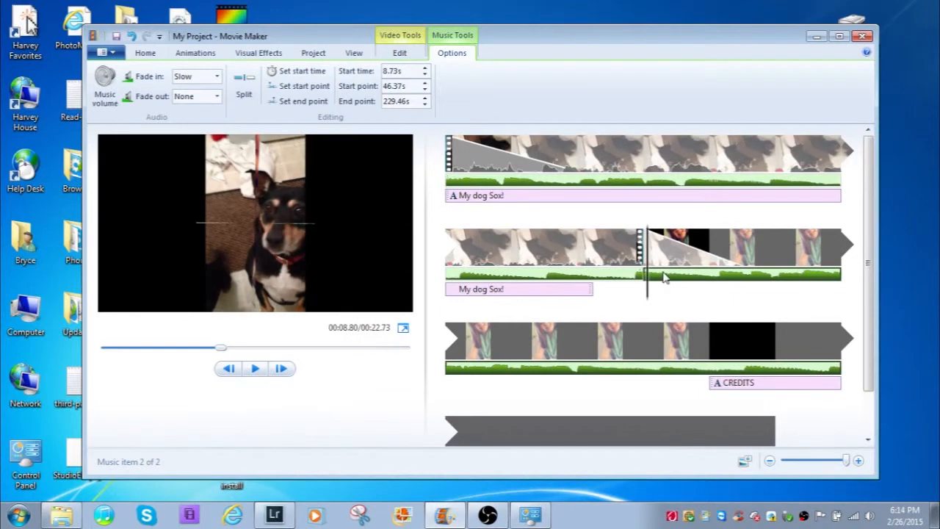
# - Move the second part of the music to start with the credits at 15.72 s and play across the gap
pyautogui.click(712, 351)
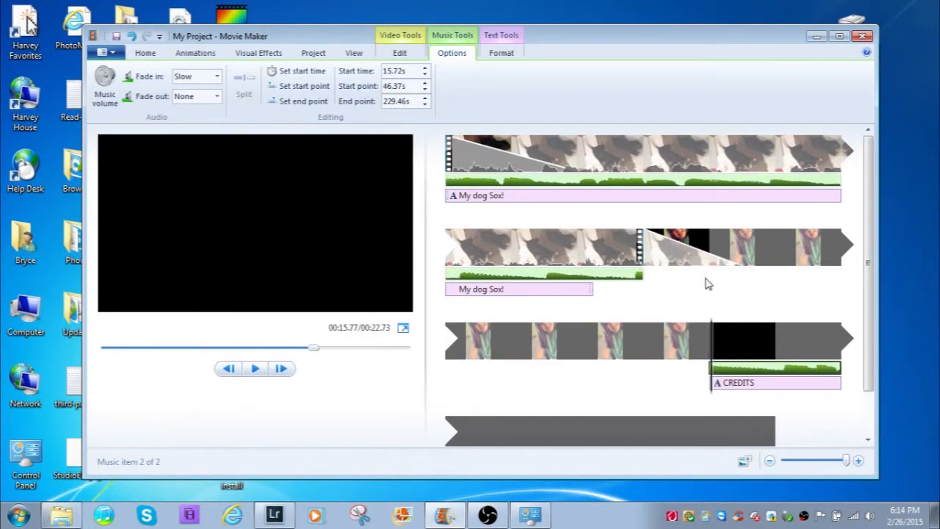
pyautogui.click(609, 240)
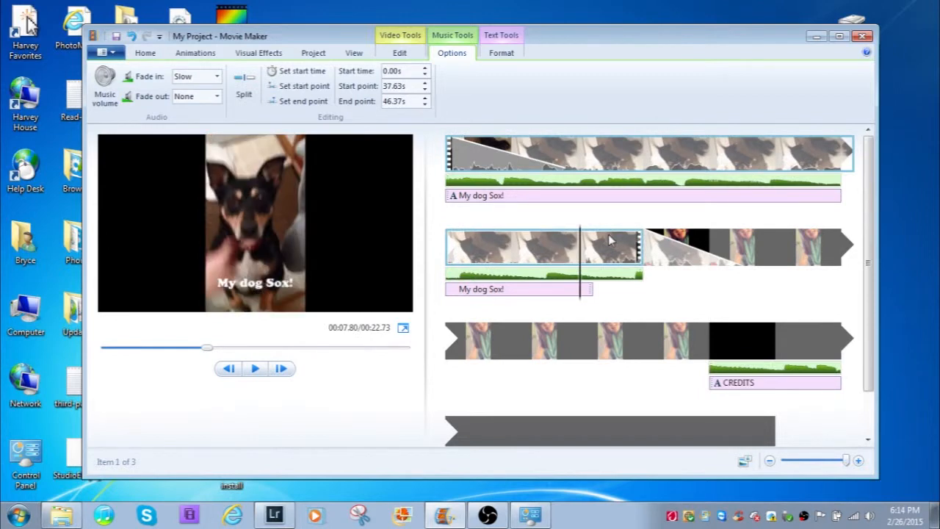
pyautogui.press('space')
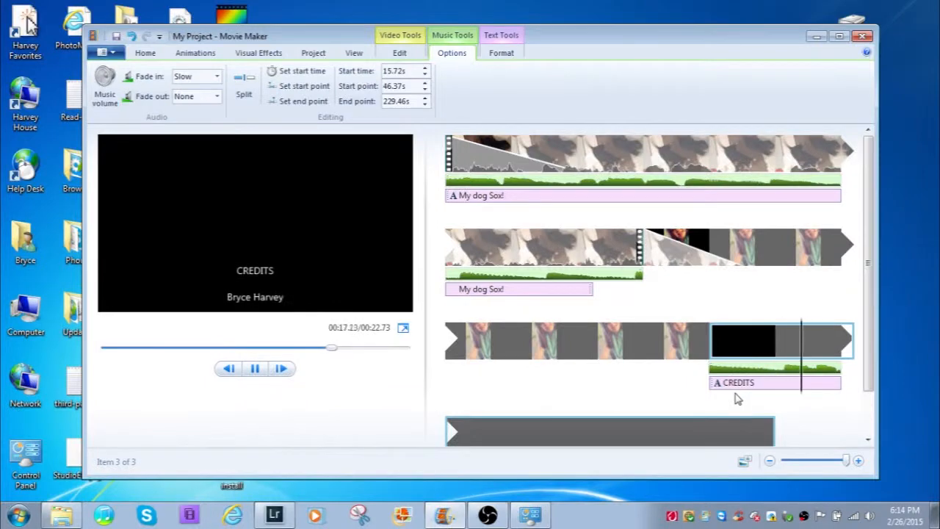
pyautogui.press('space')
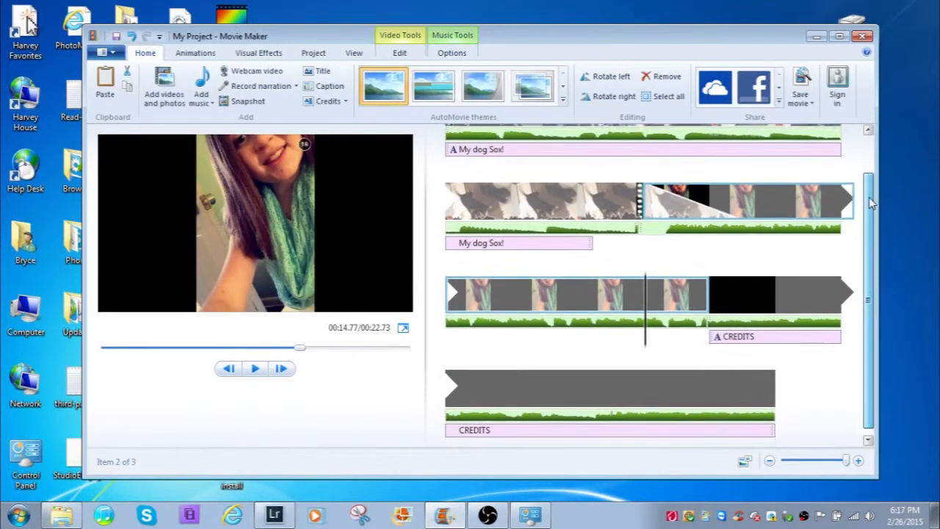
# - Start saving the movie with the recommended project setting, choosing the Movie Maker folder on the personal network drive
pyautogui.scroll(2, 869, 197)
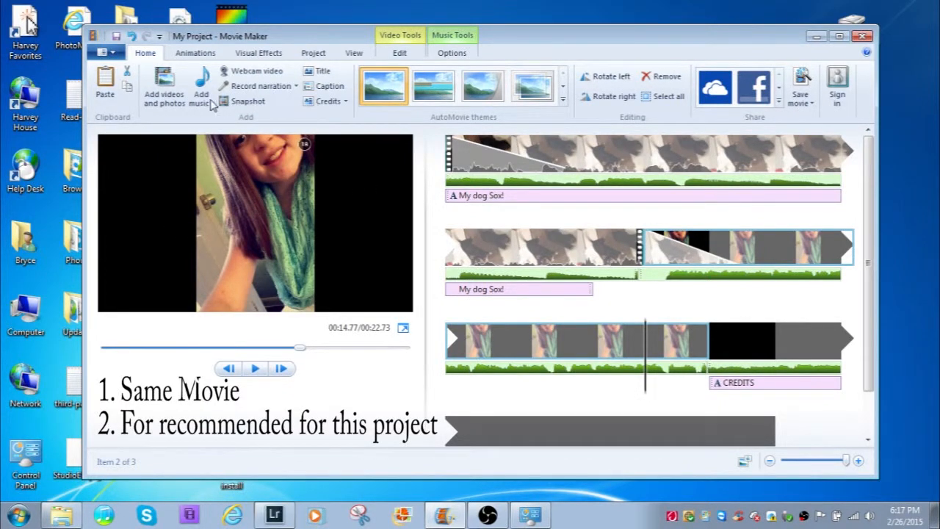
pyautogui.click(299, 101)
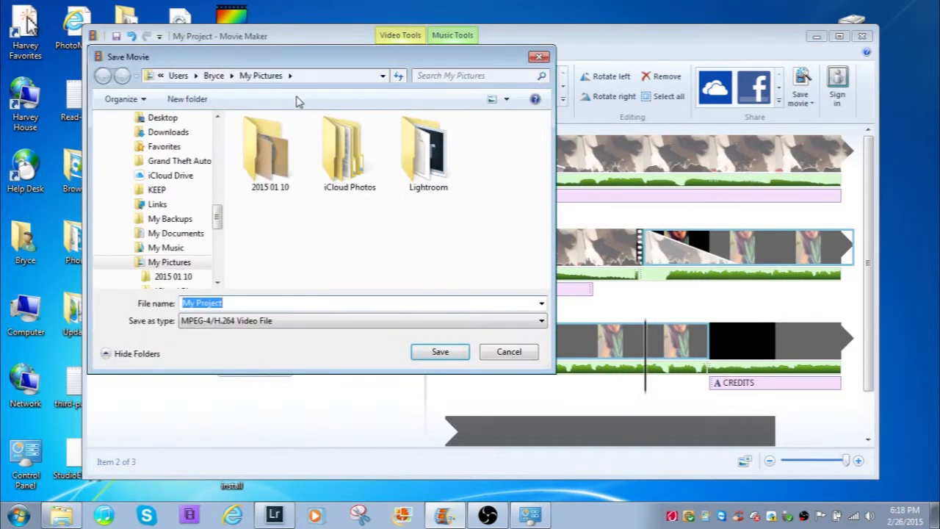
pyautogui.moveTo(219, 208); pyautogui.dragTo(213, 262)
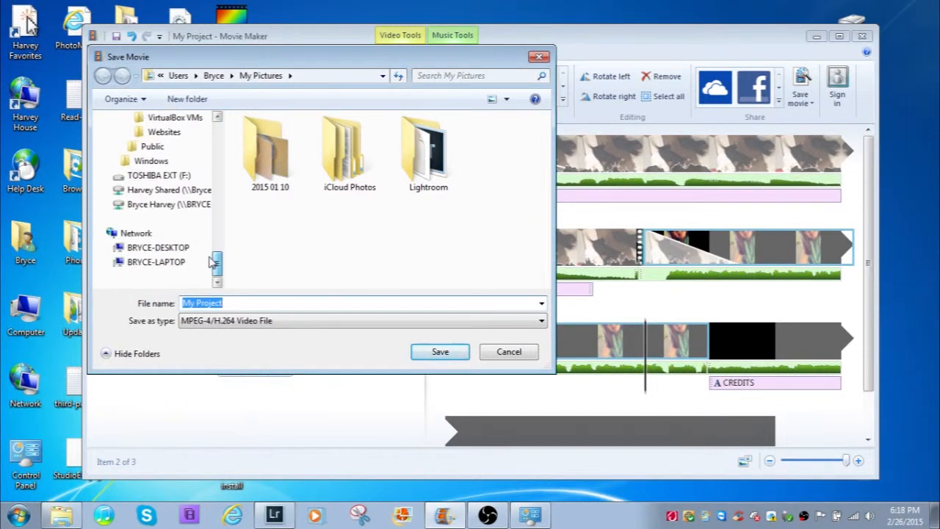
pyautogui.click(134, 205)
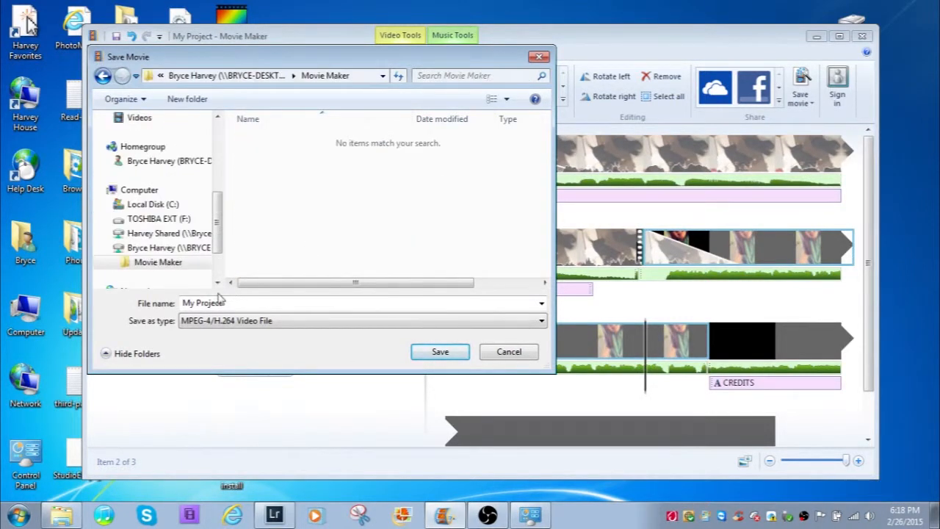
# - Save the movie under the file name "My Finel Video" and open the folder that contains it
pyautogui.click(220, 302)
pyautogui.rightClick(224, 302)
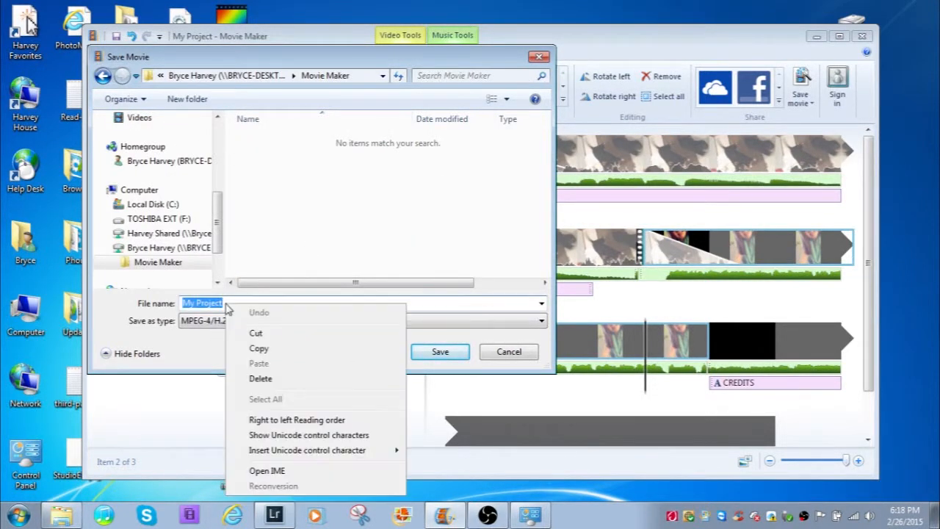
pyautogui.click(284, 378)
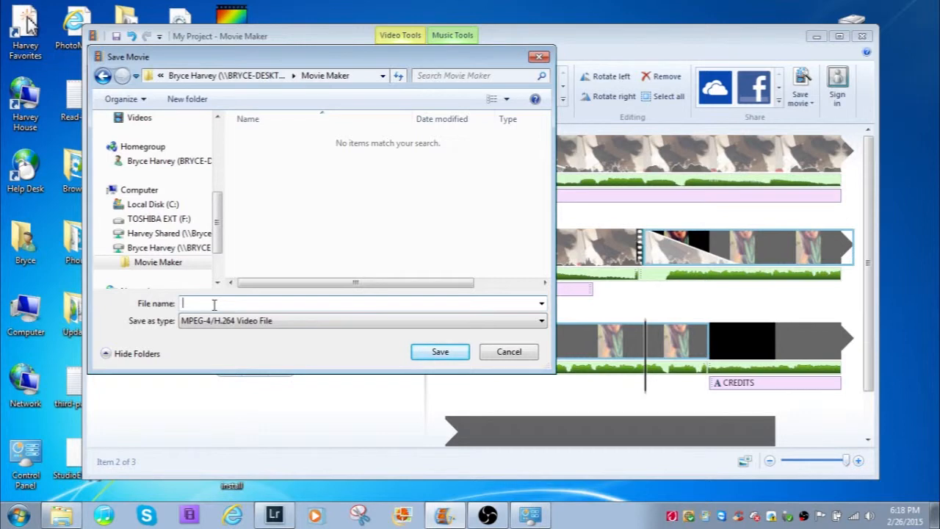
pyautogui.write('My ')
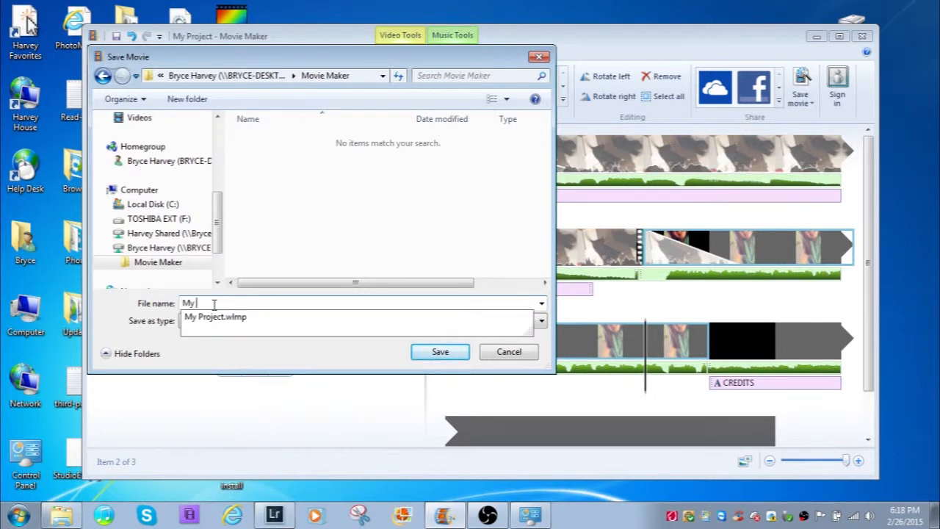
pyautogui.write('Finel Video')
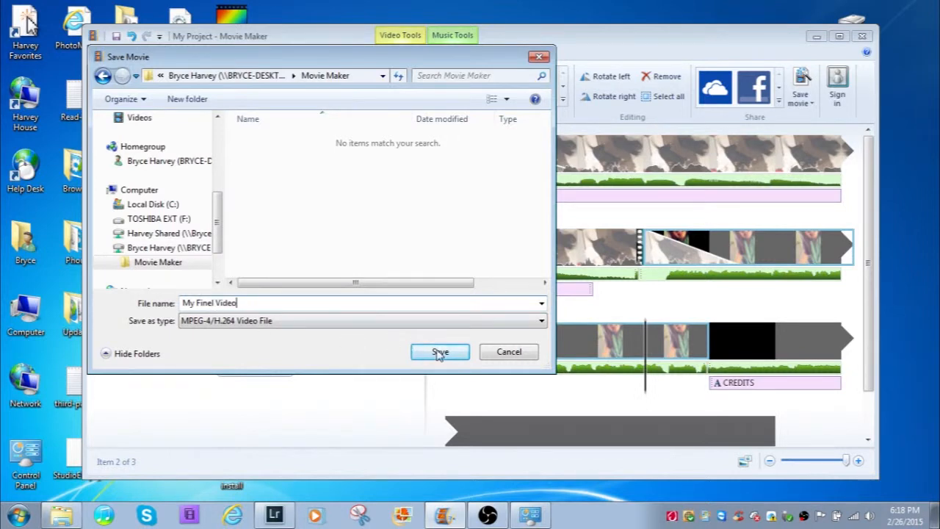
pyautogui.click(439, 352)
pyautogui.click(456, 353)
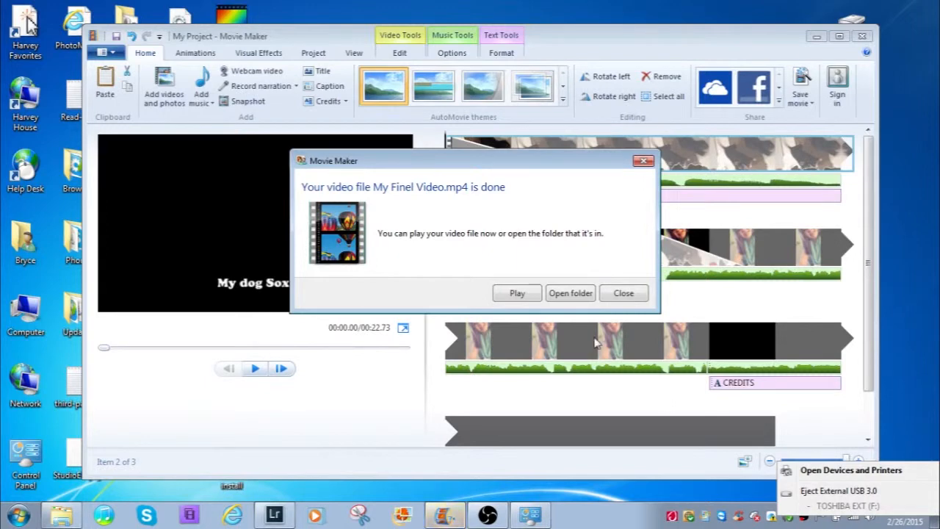
pyautogui.click(553, 300)
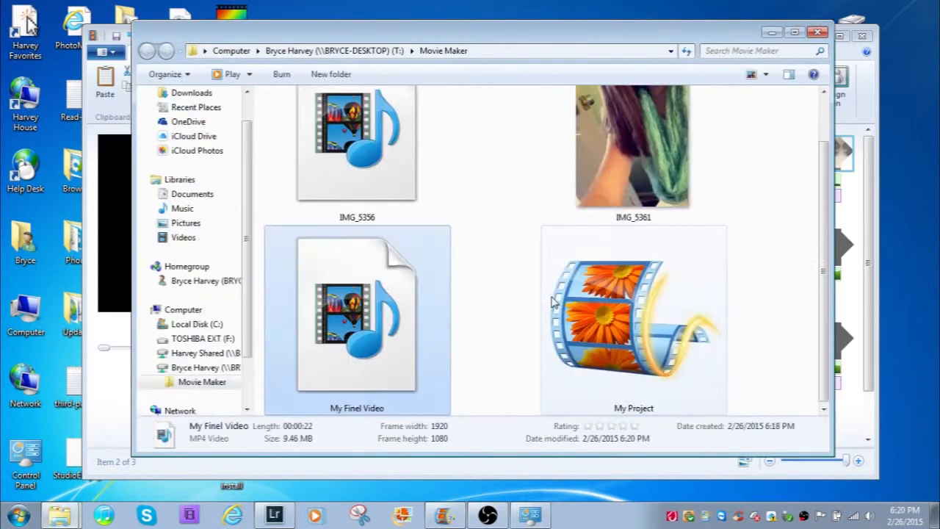